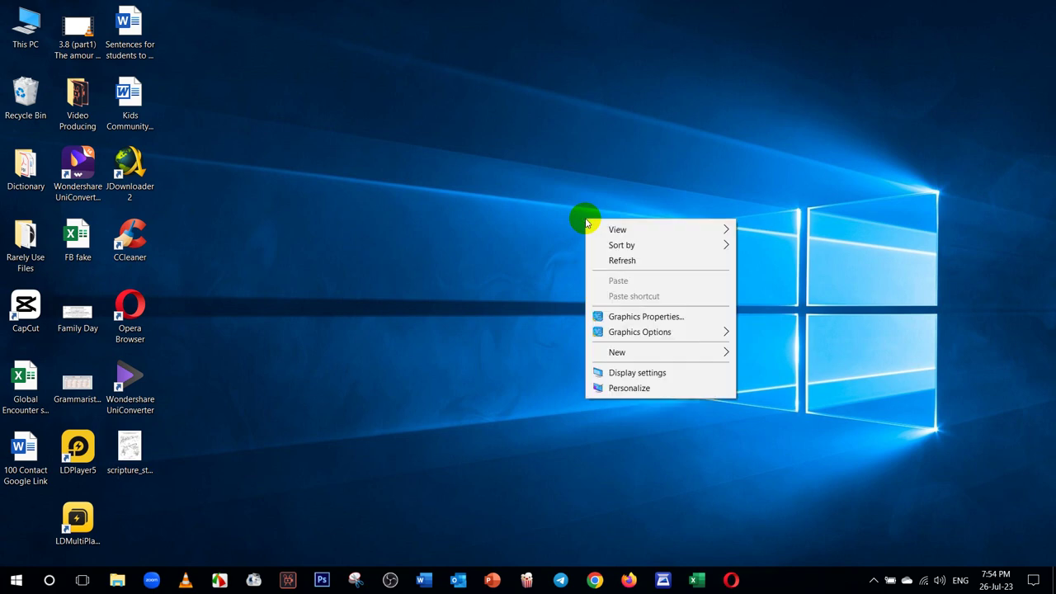
click(618, 259)
right_click(541, 206)
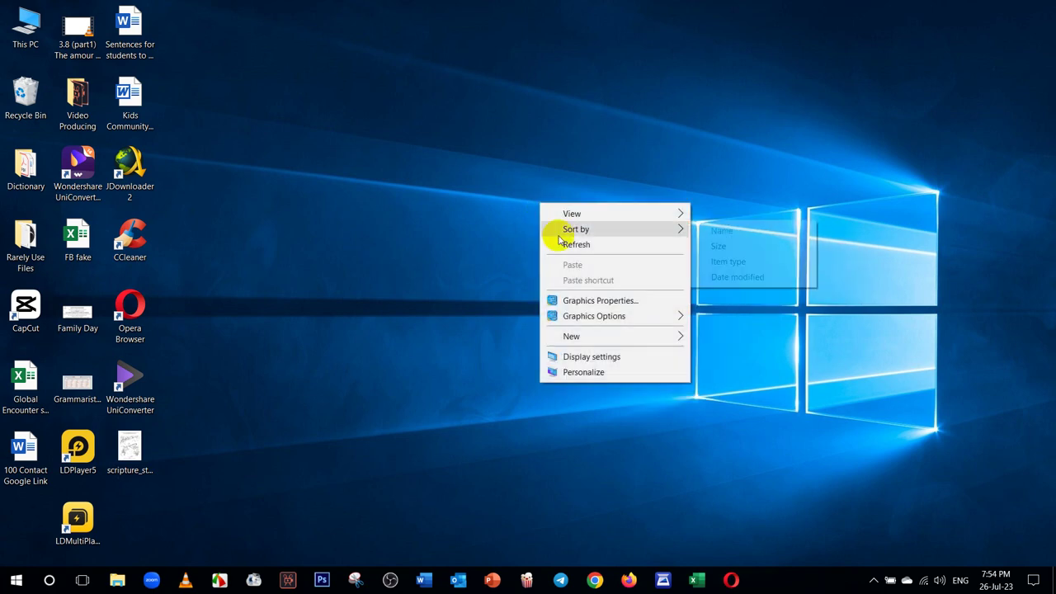
click(566, 245)
right_click(567, 249)
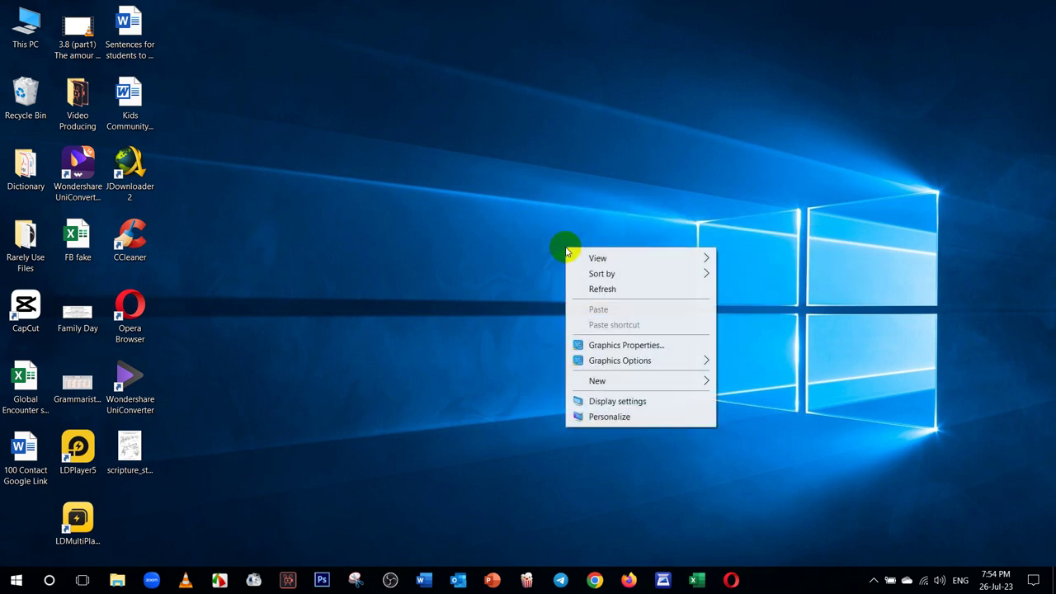
click(601, 289)
right_click(562, 224)
click(589, 265)
right_click(590, 266)
click(619, 308)
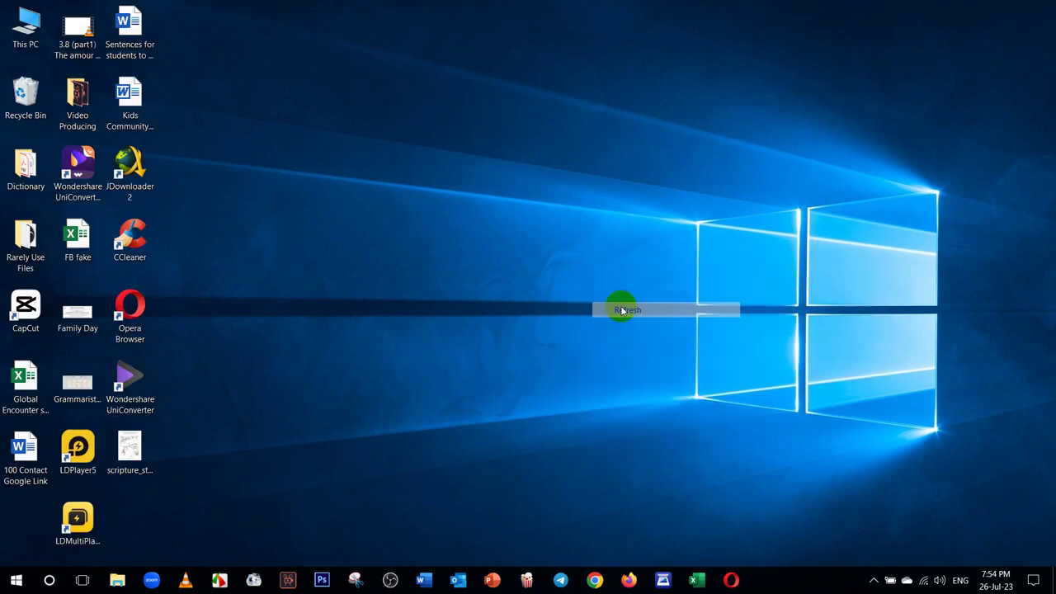
right_click(569, 213)
click(591, 244)
right_click(561, 212)
click(592, 246)
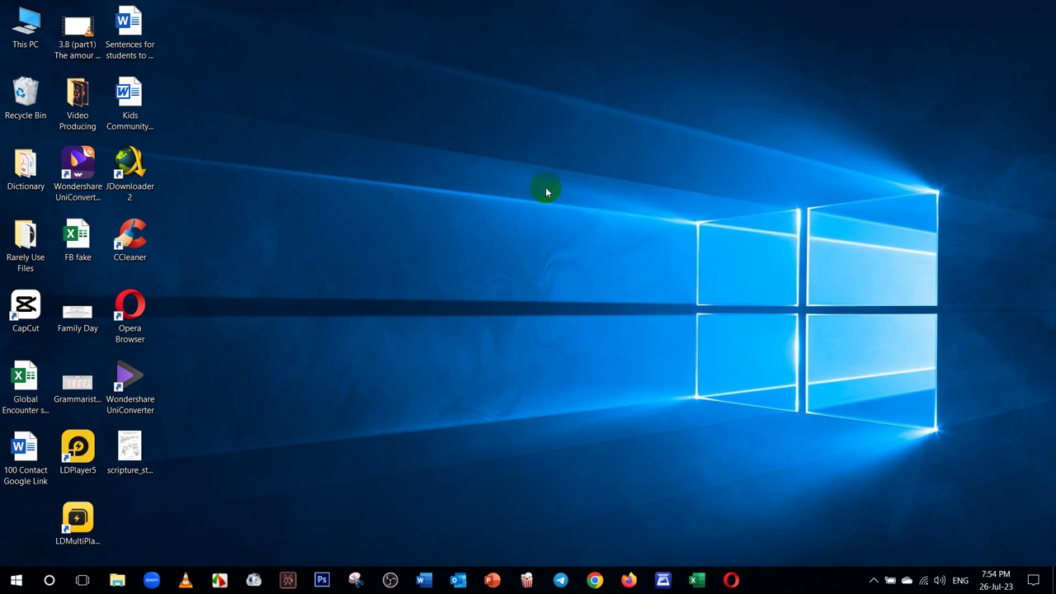
right_click(546, 183)
click(571, 223)
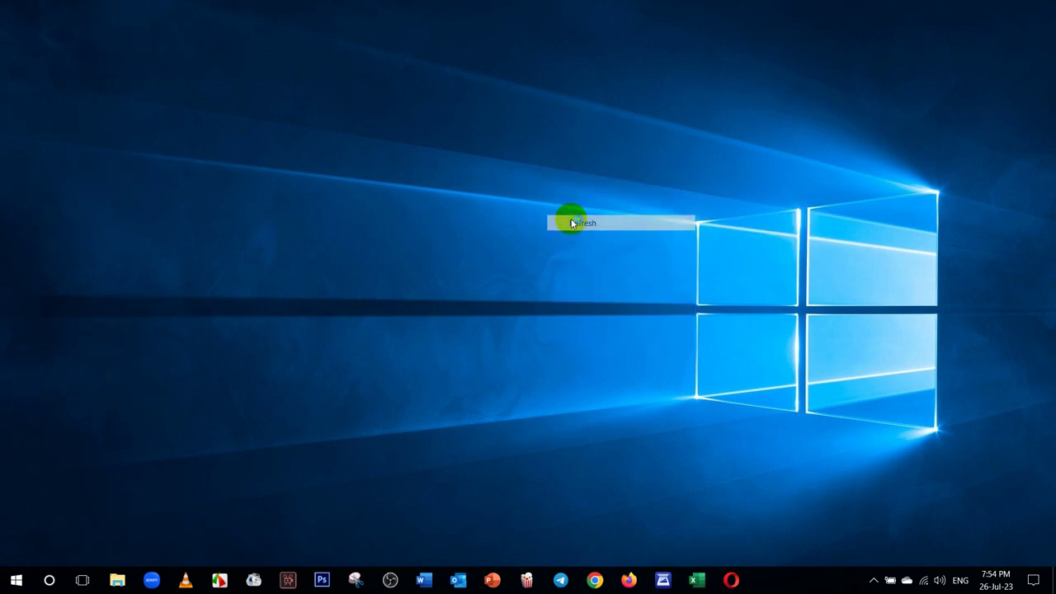
Step: Switch to Chrome and search Google for "tiktok"
click(594, 581)
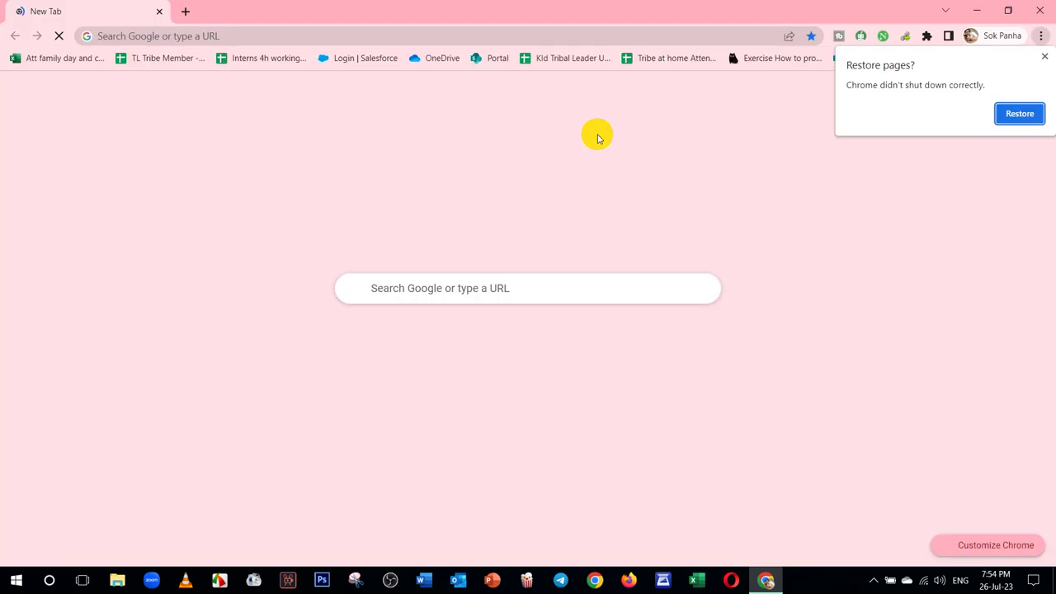
click(418, 37)
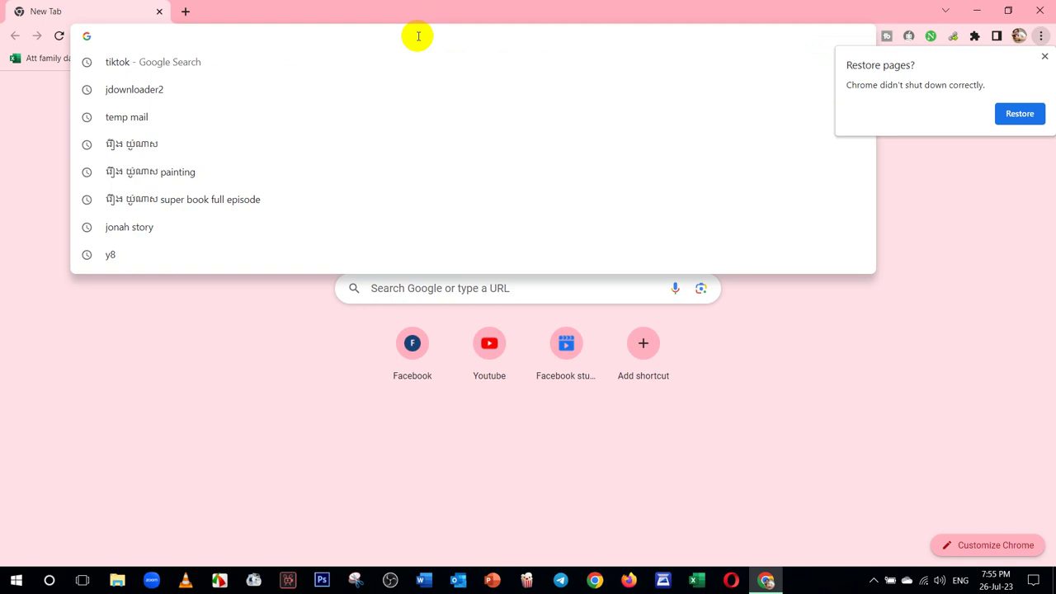
text(ti)
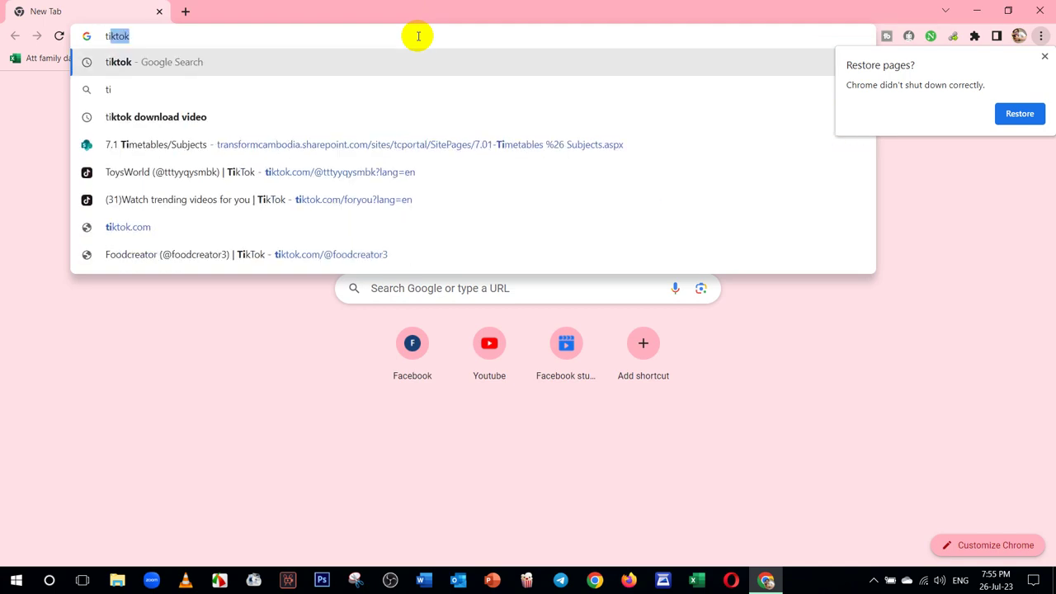
text(k)
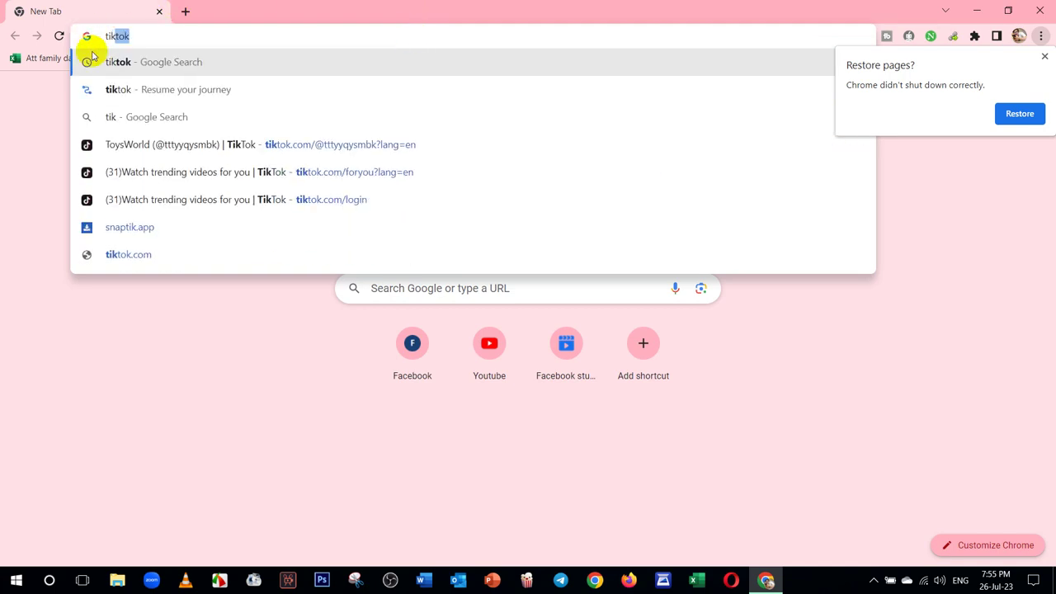
click(123, 63)
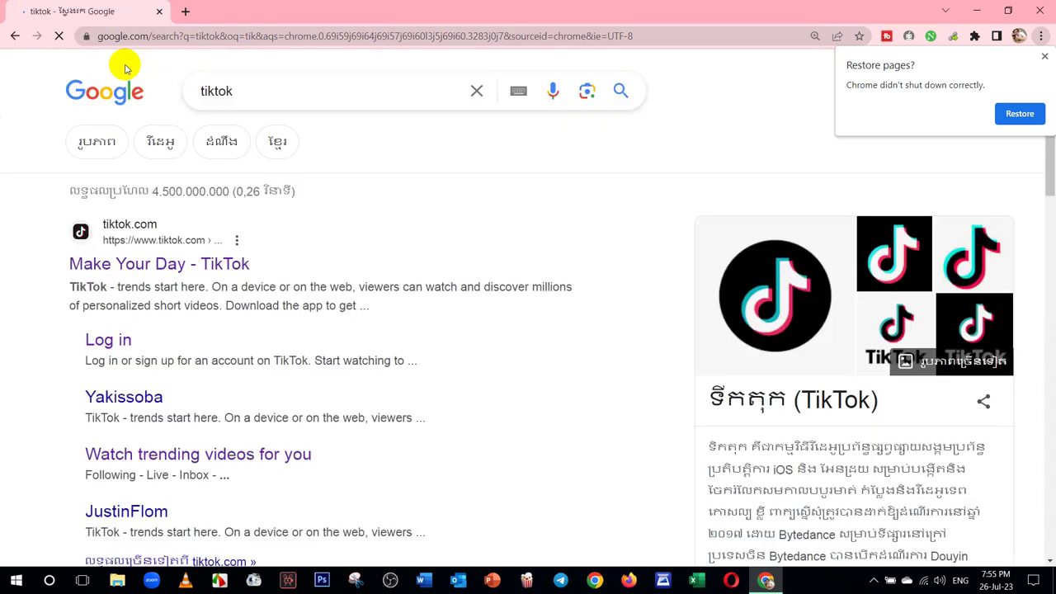
Step: Open TikTok through the Log in link in the search results and dismiss the offer to restore pages
click(105, 342)
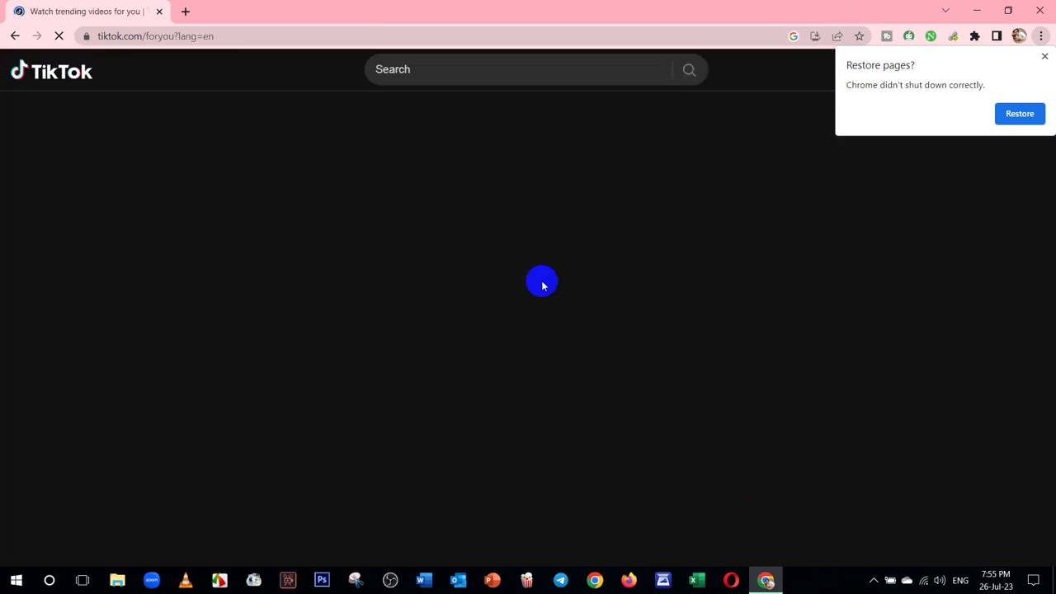
click(1044, 56)
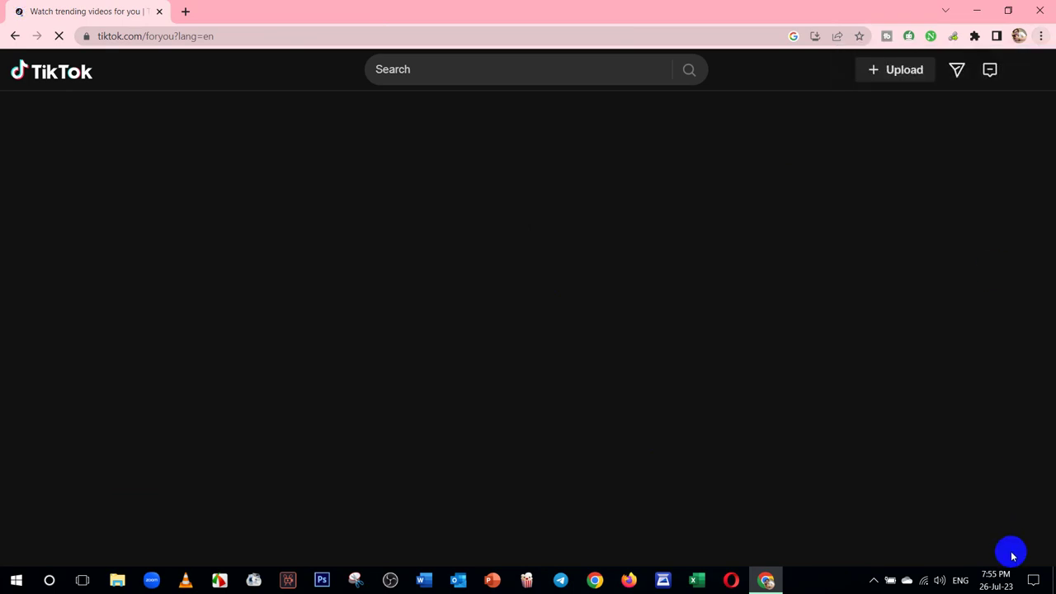
Step: Check the system's speaker volume level
click(940, 581)
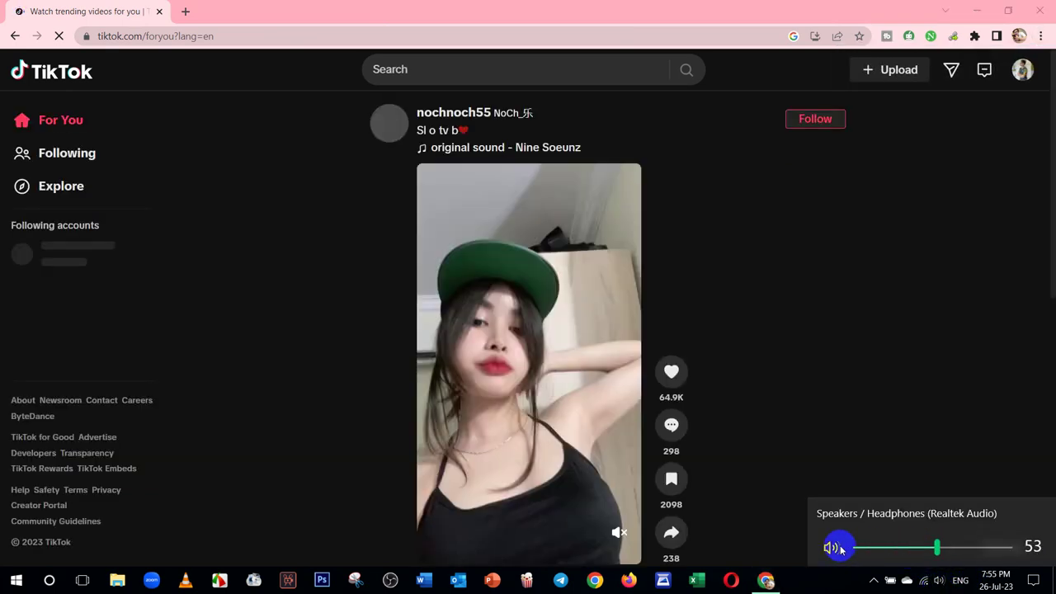
click(793, 327)
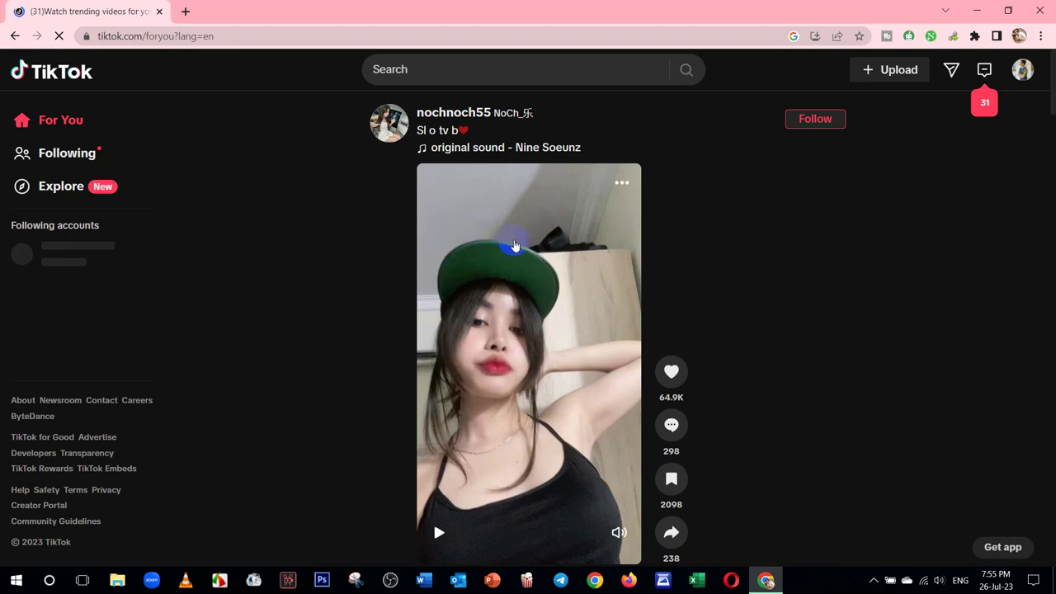
click(562, 293)
scroll(562, 293, down, 5)
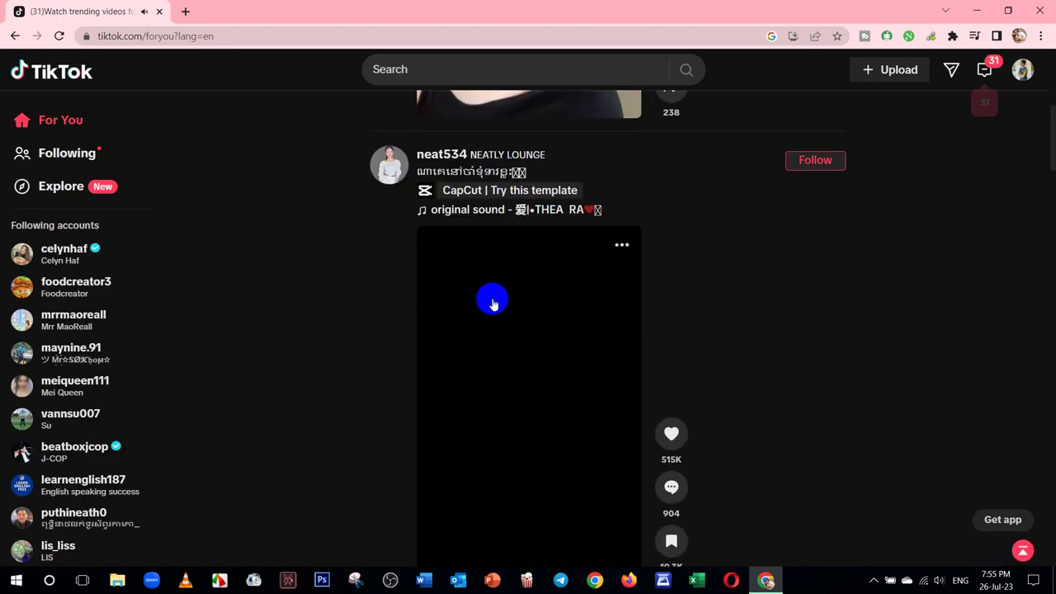
scroll(778, 302, up, 5)
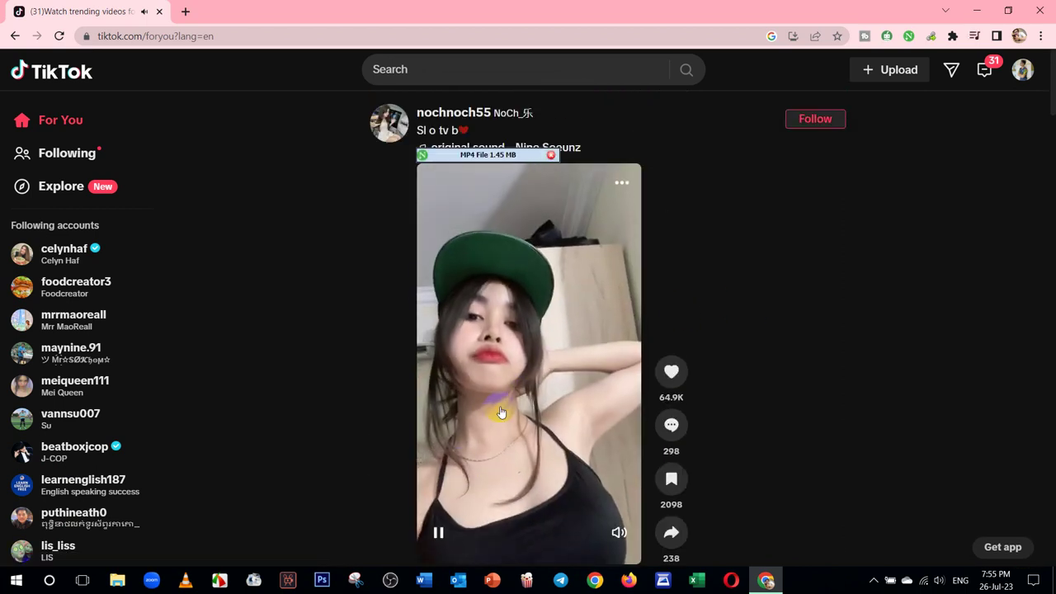
click(432, 535)
click(438, 530)
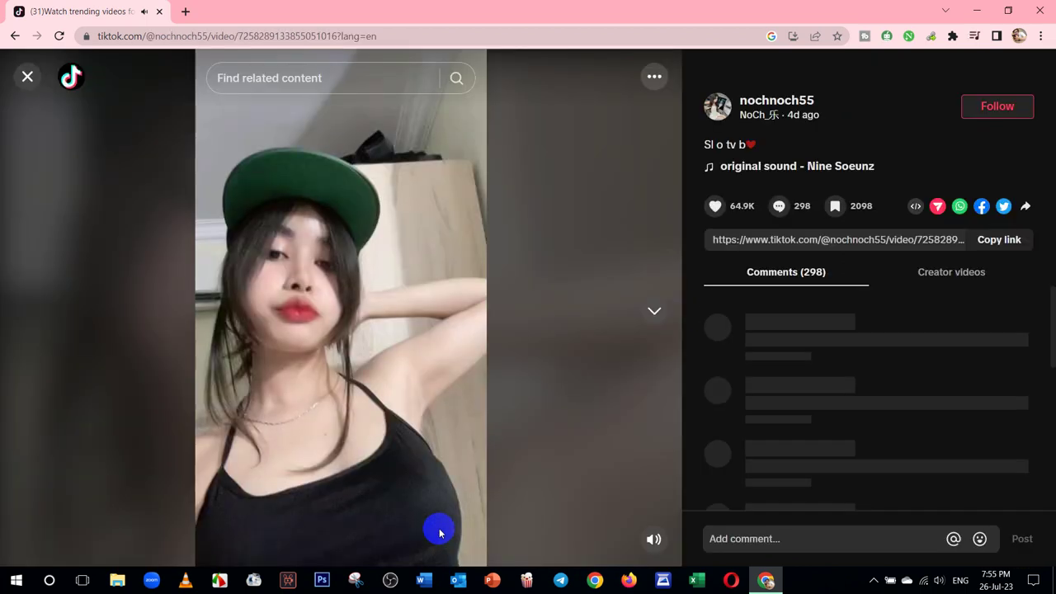
click(23, 83)
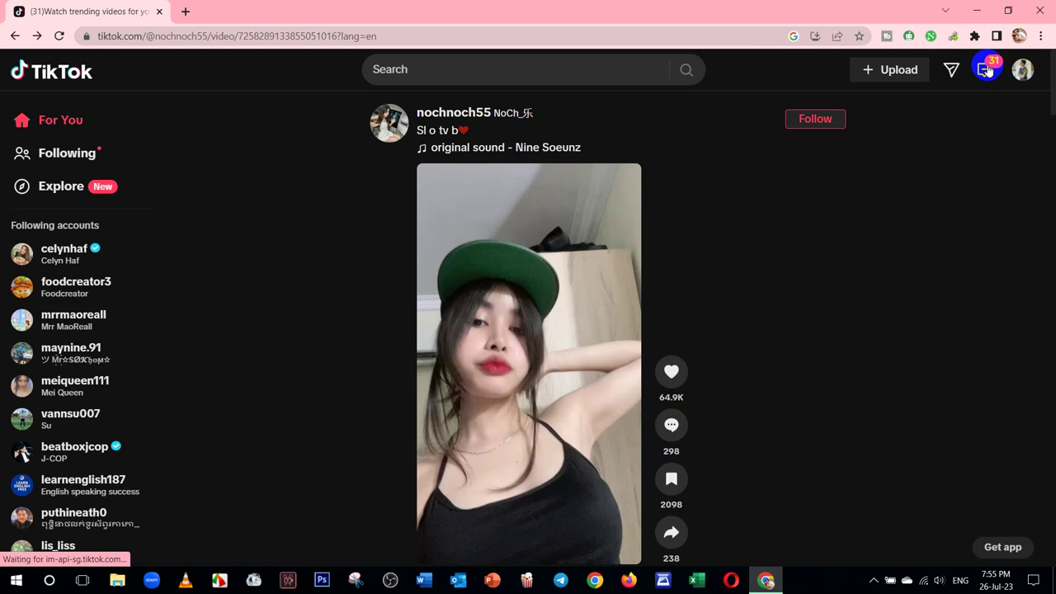
click(984, 69)
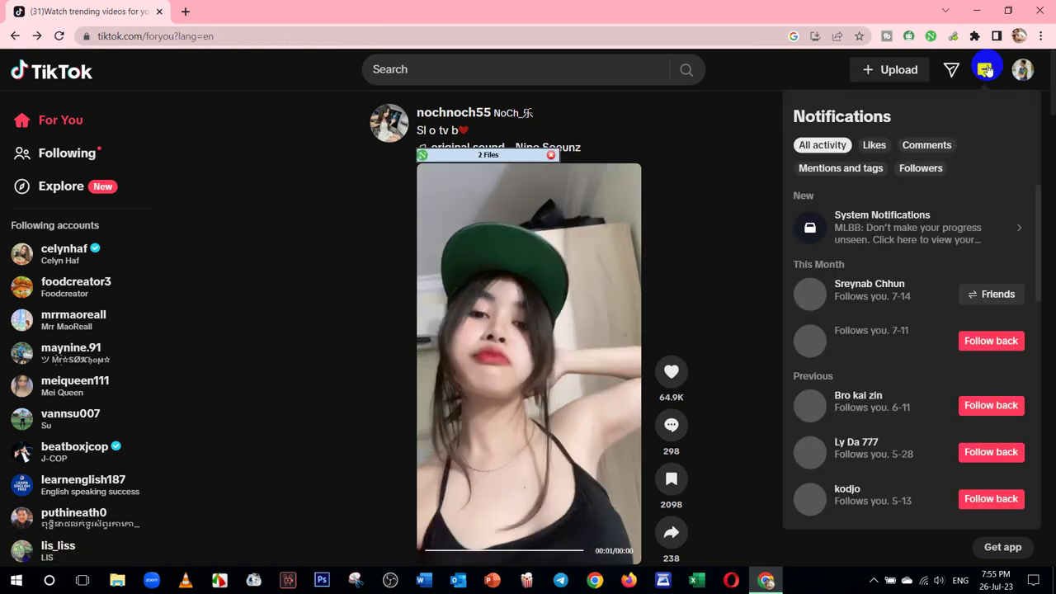
click(507, 328)
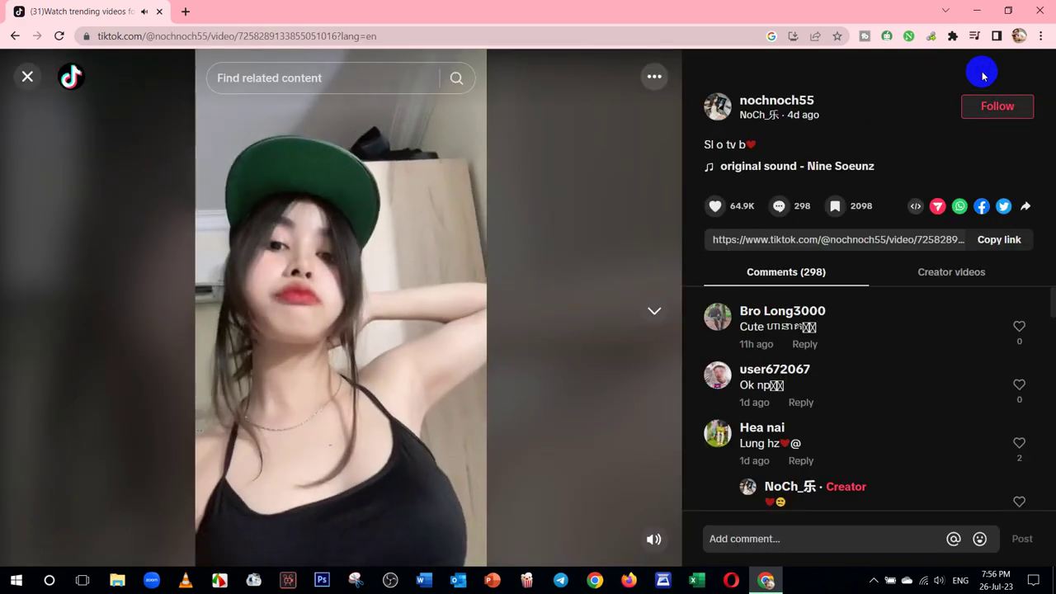
click(24, 76)
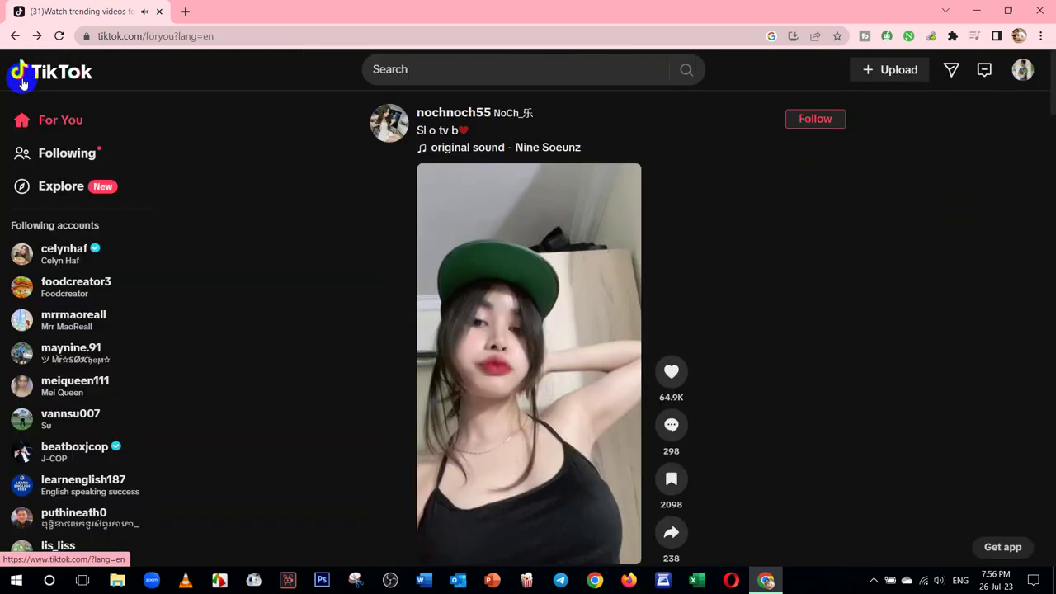
Step: Open the latest shared video in the first message conversation and go to its creator's profile, pet_farm_is_so_cute
click(984, 71)
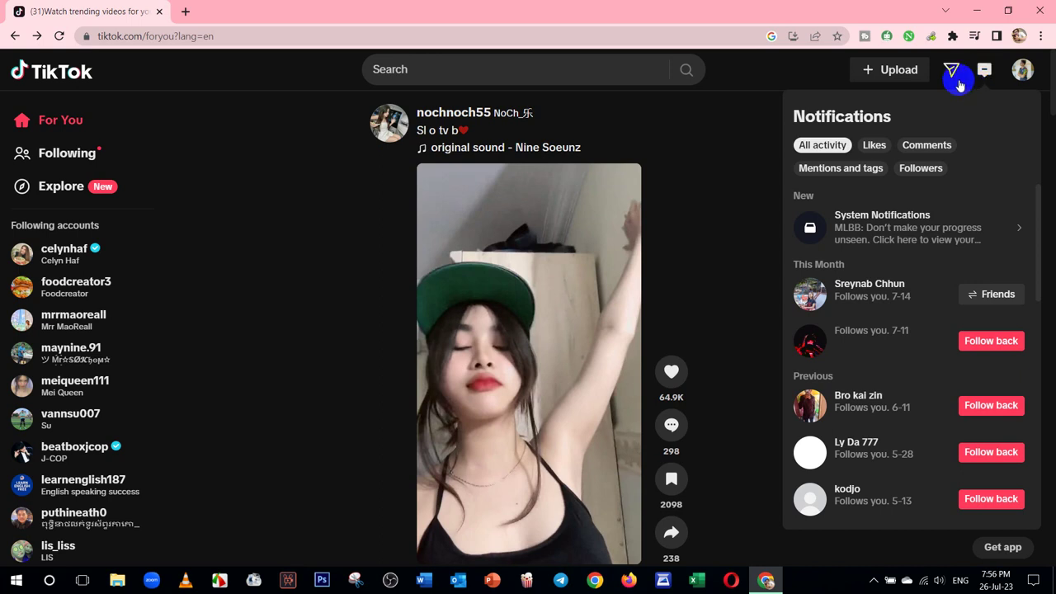
click(954, 73)
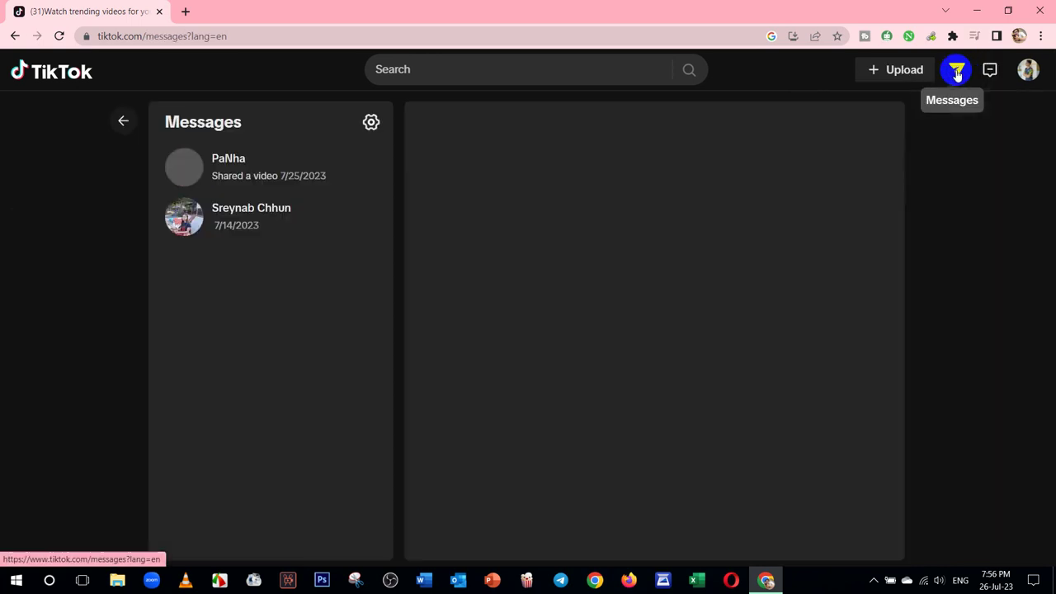
click(288, 180)
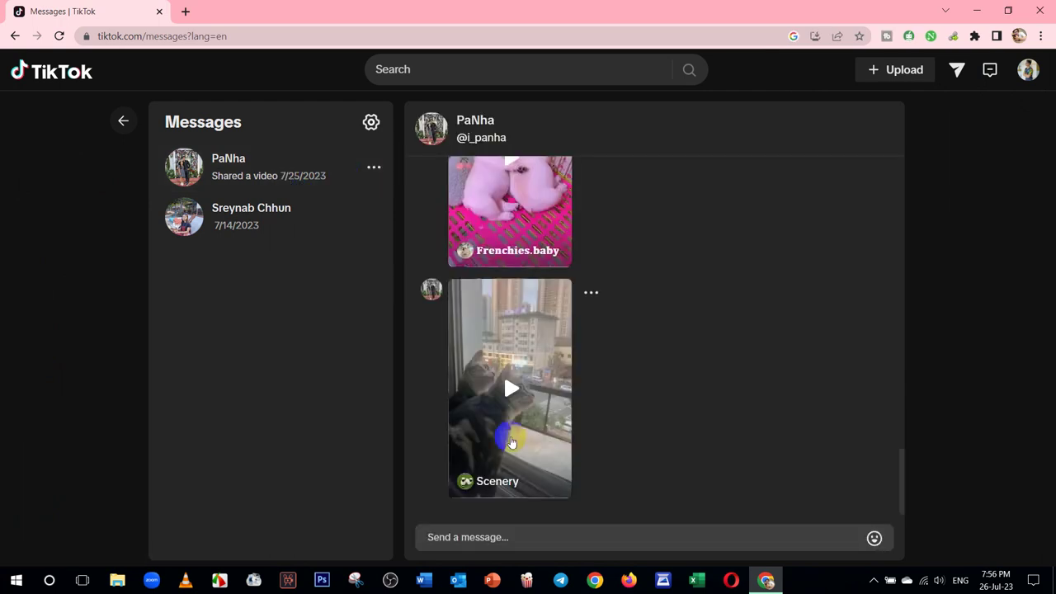
click(516, 439)
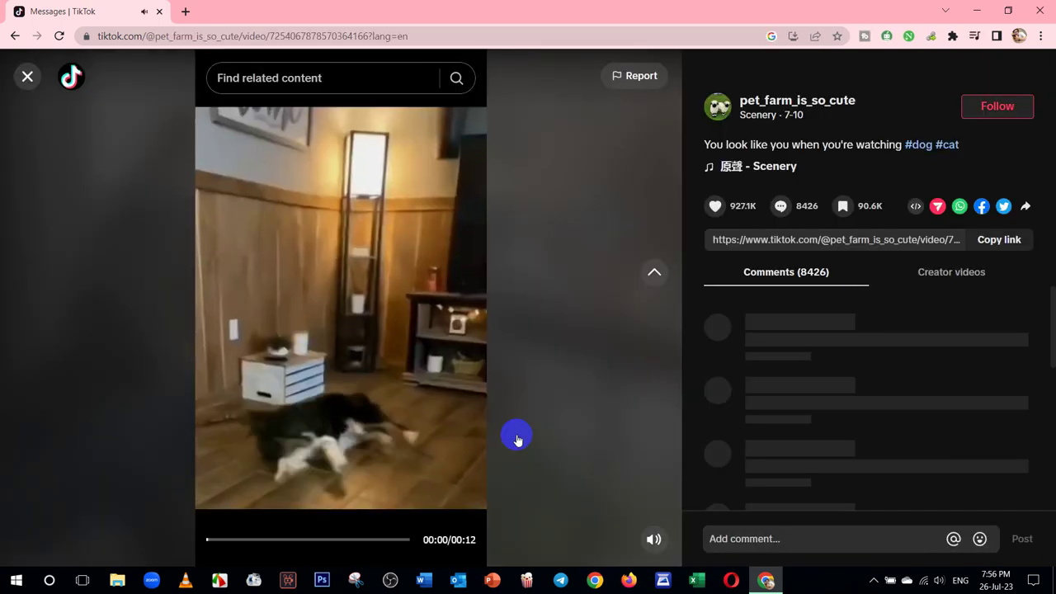
click(517, 437)
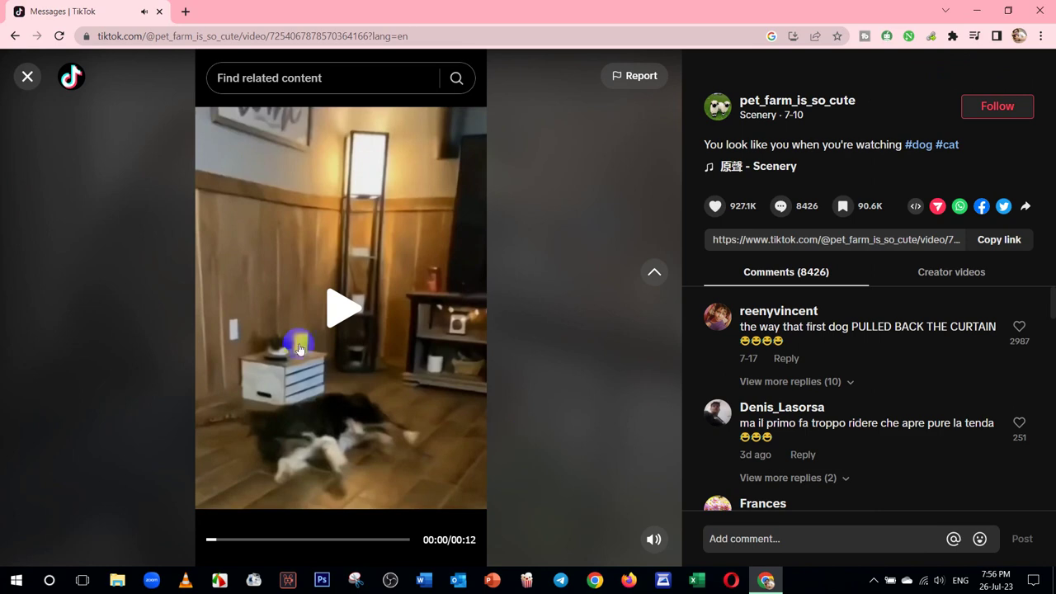
click(839, 103)
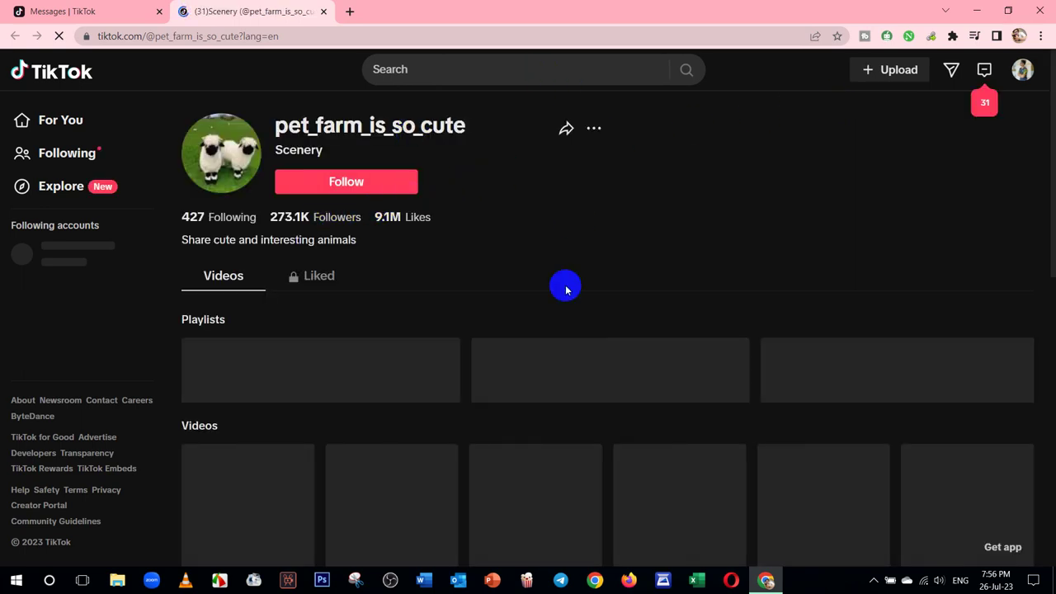
Step: Look through the playlists and video thumbnails on the pet_farm_is_so_cute profile
scroll(479, 298, down, 3)
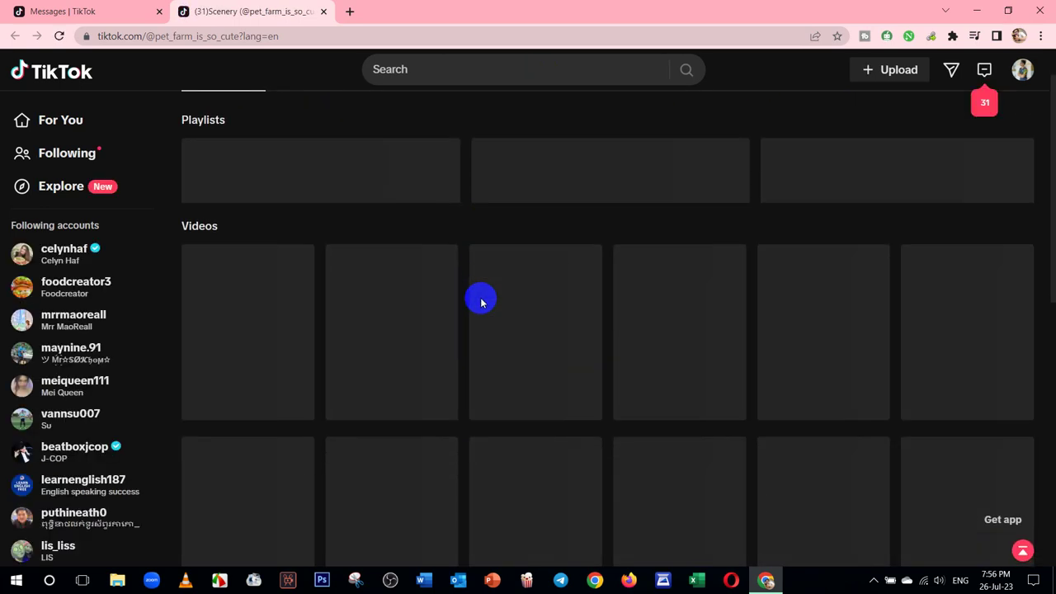
scroll(482, 302, down, 2)
scroll(482, 302, up, 3)
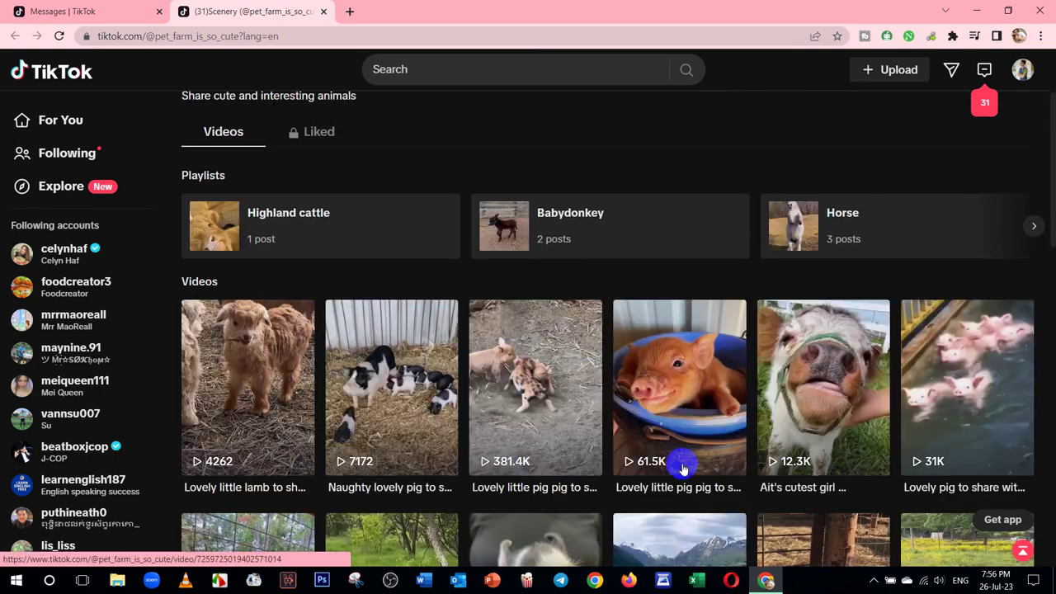
scroll(683, 469, down, 4)
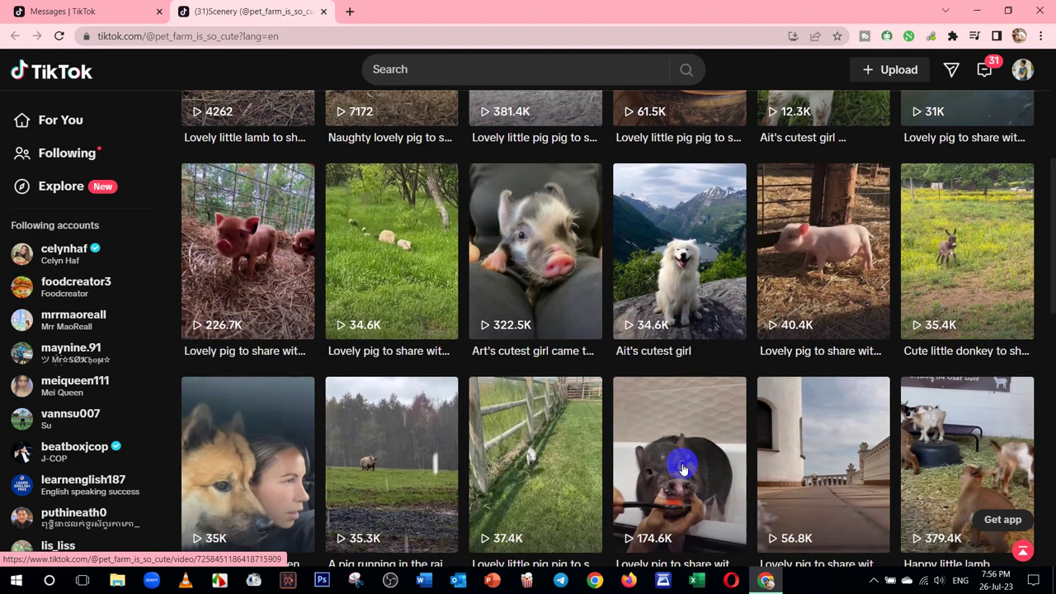
scroll(682, 468, down, 7)
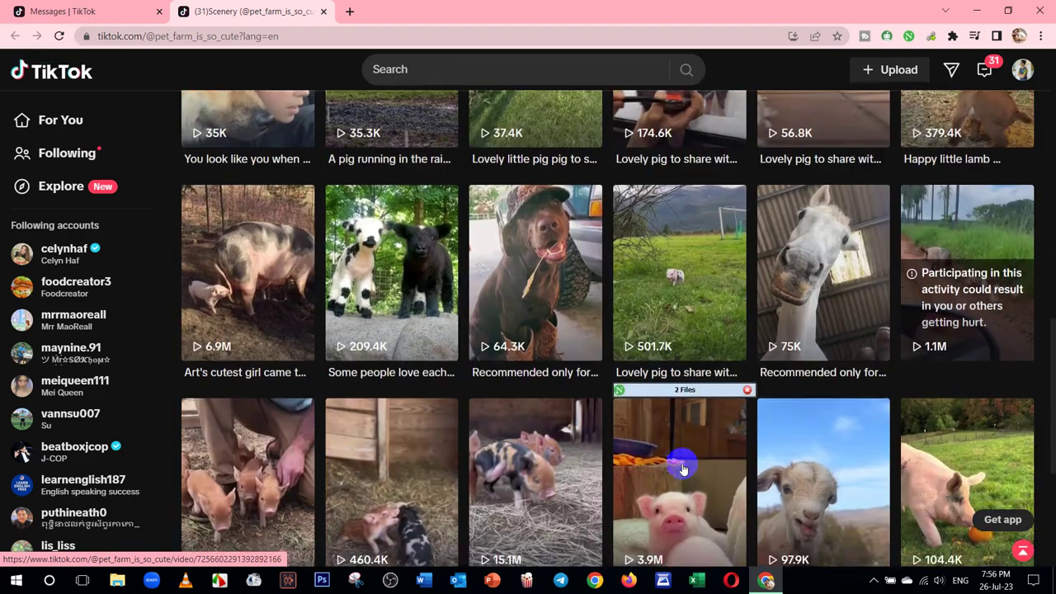
scroll(682, 469, down, 5)
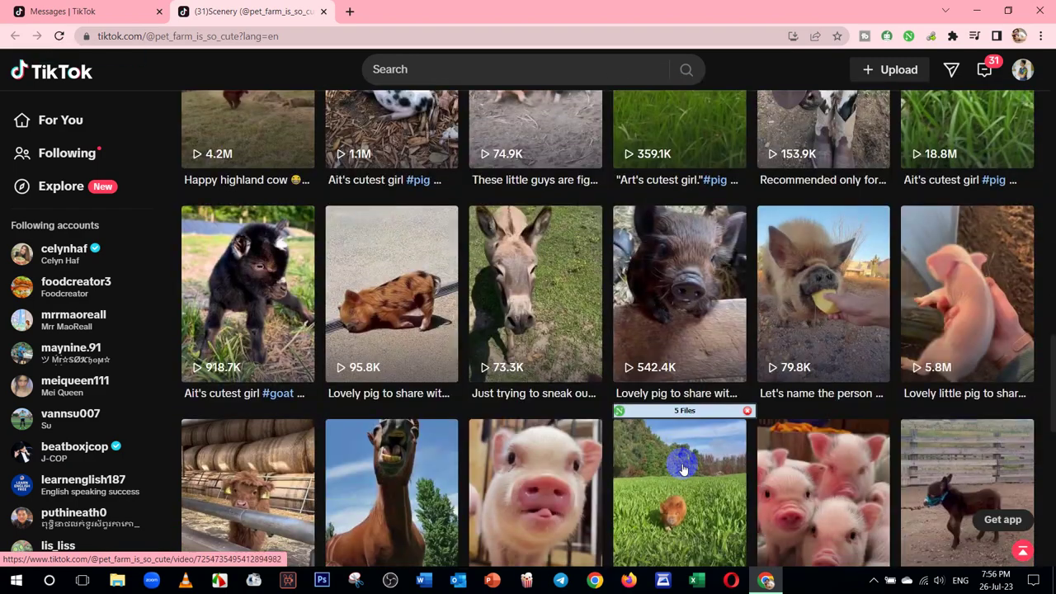
scroll(683, 469, up, 5)
scroll(683, 469, up, 10)
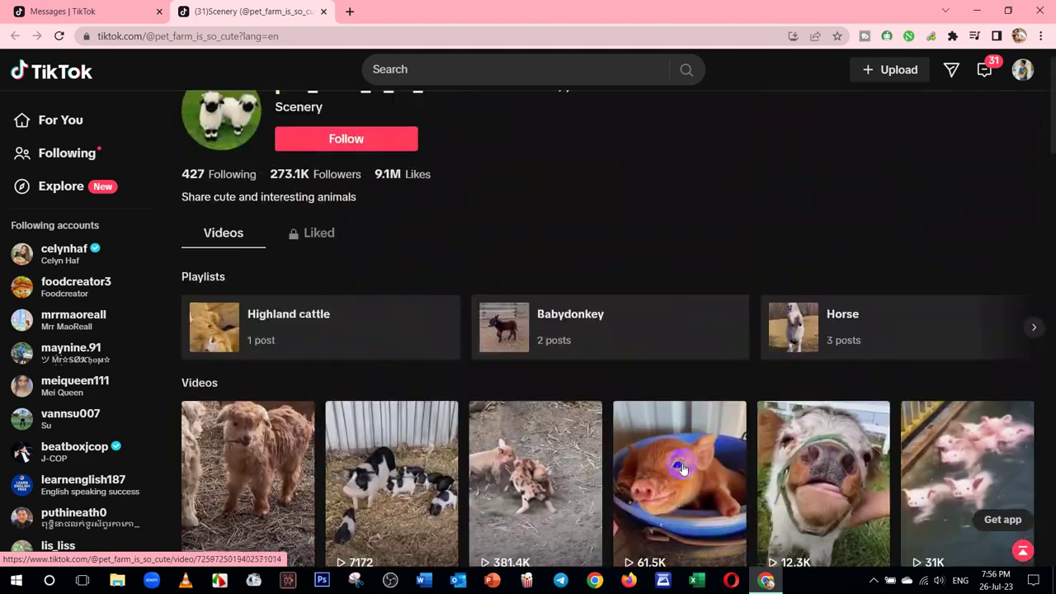
scroll(682, 469, down, 4)
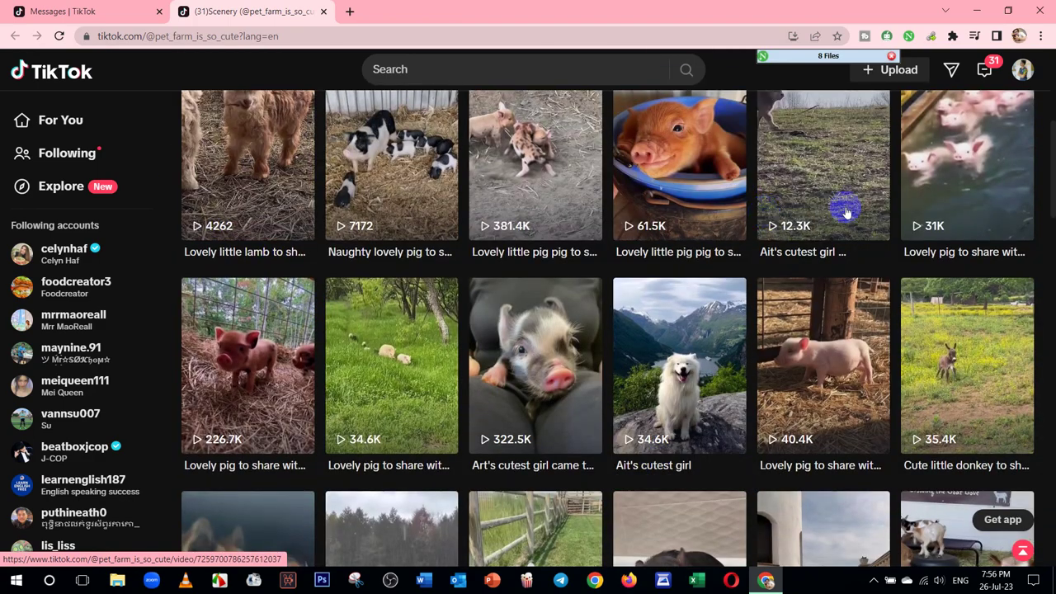
scroll(972, 491, down, 5)
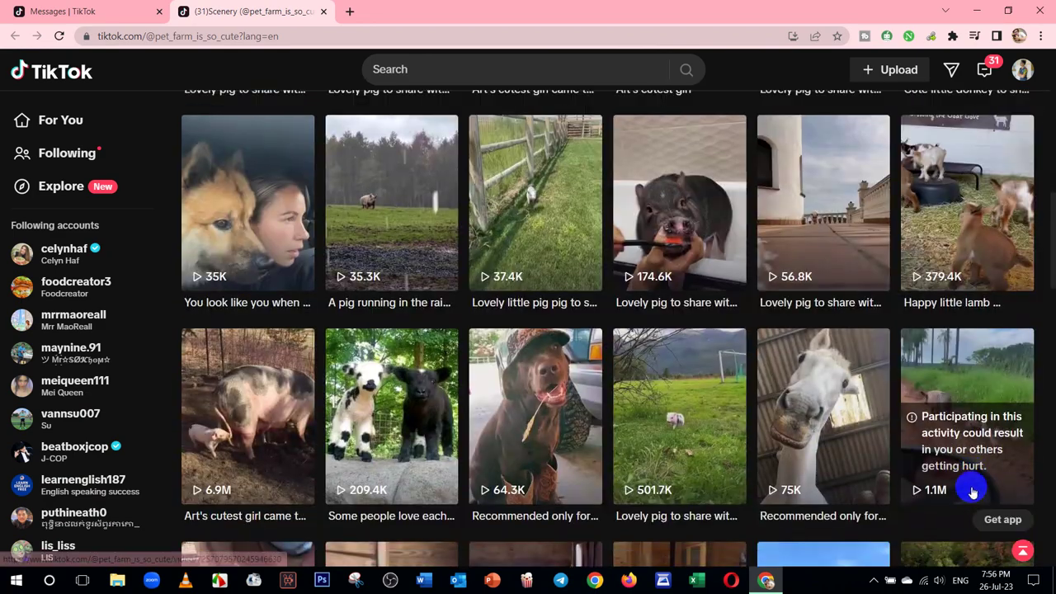
Step: Search the web for jdownloader2 in a new tab and open the Download.io result for JDownloader 2 for Windows
scroll(972, 493, up, 10)
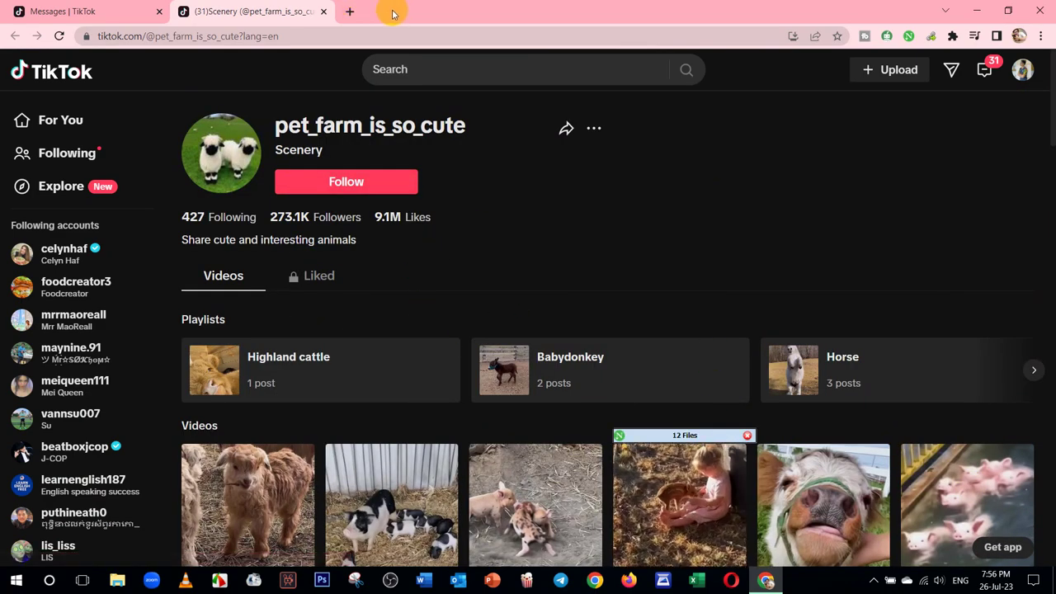
click(350, 11)
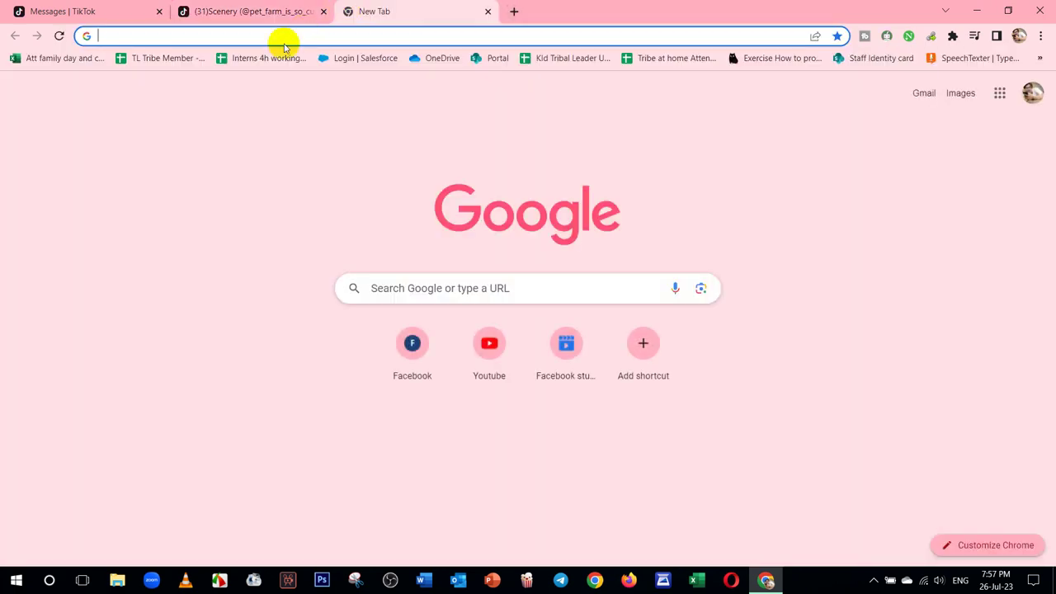
text(jdownloader2)
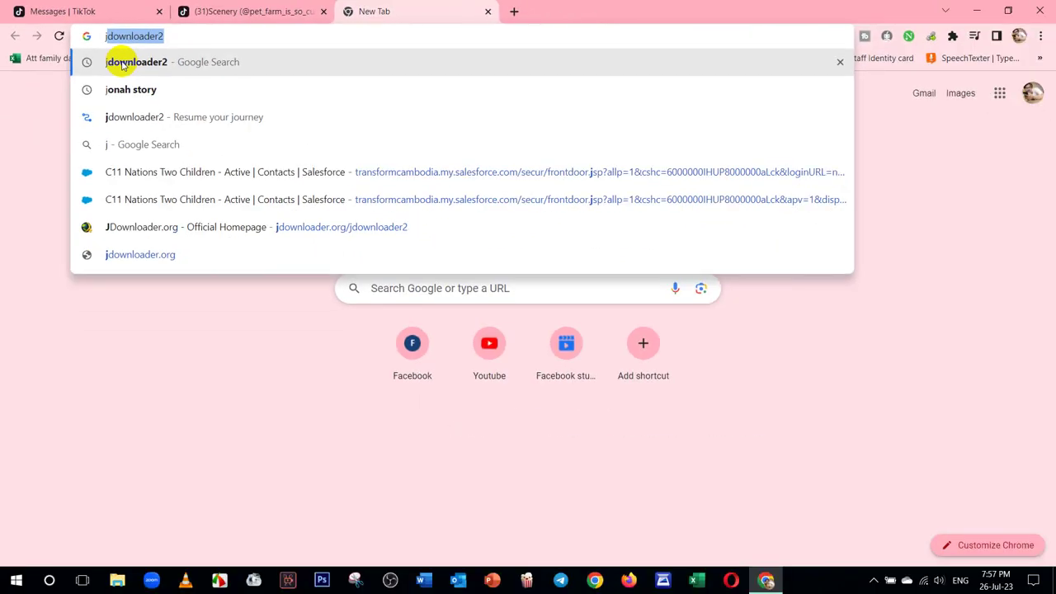
click(130, 66)
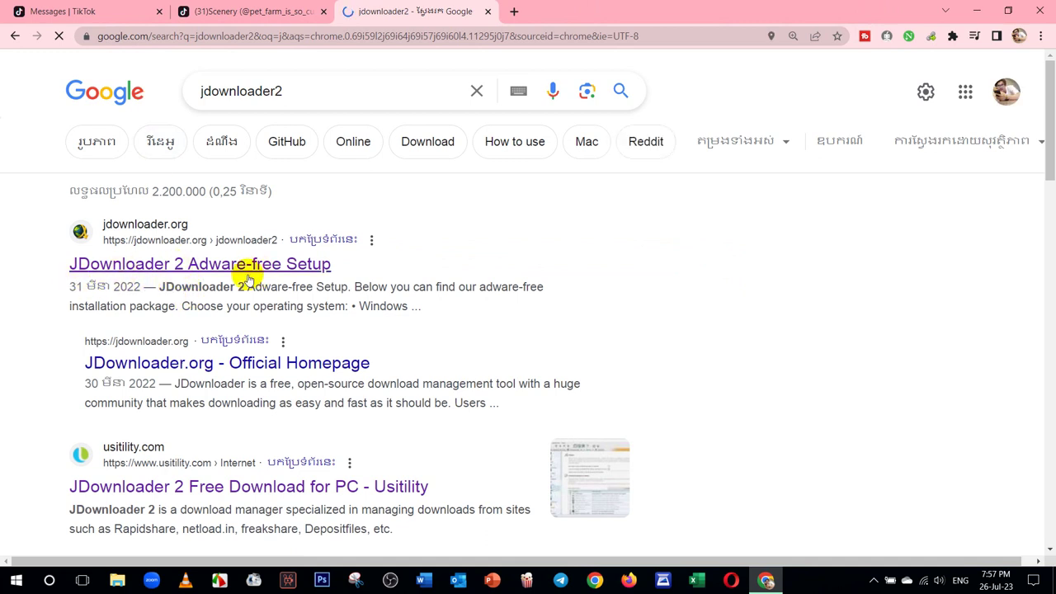
scroll(393, 338, down, 3)
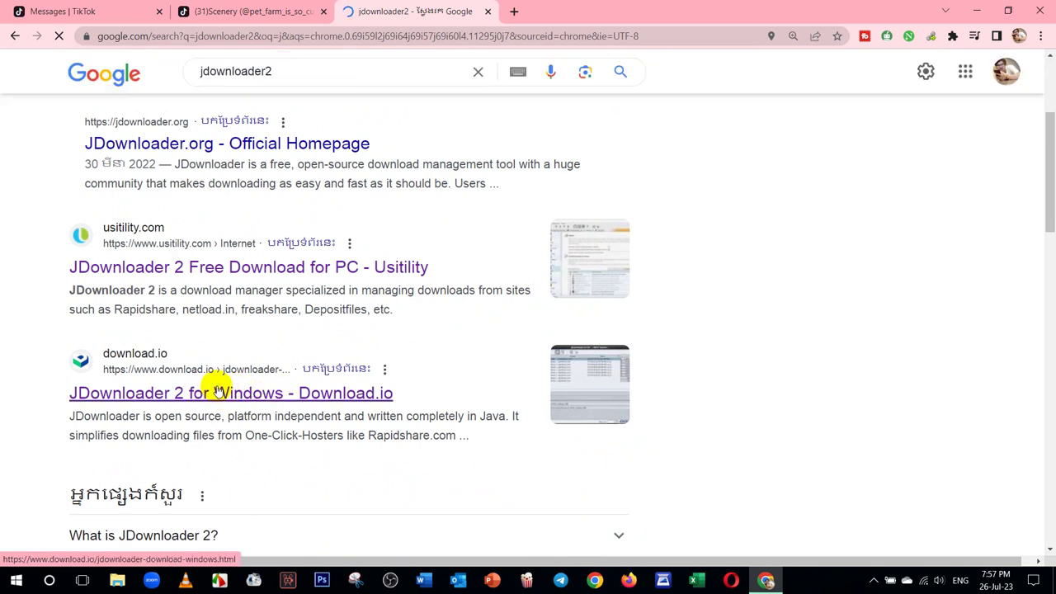
click(221, 394)
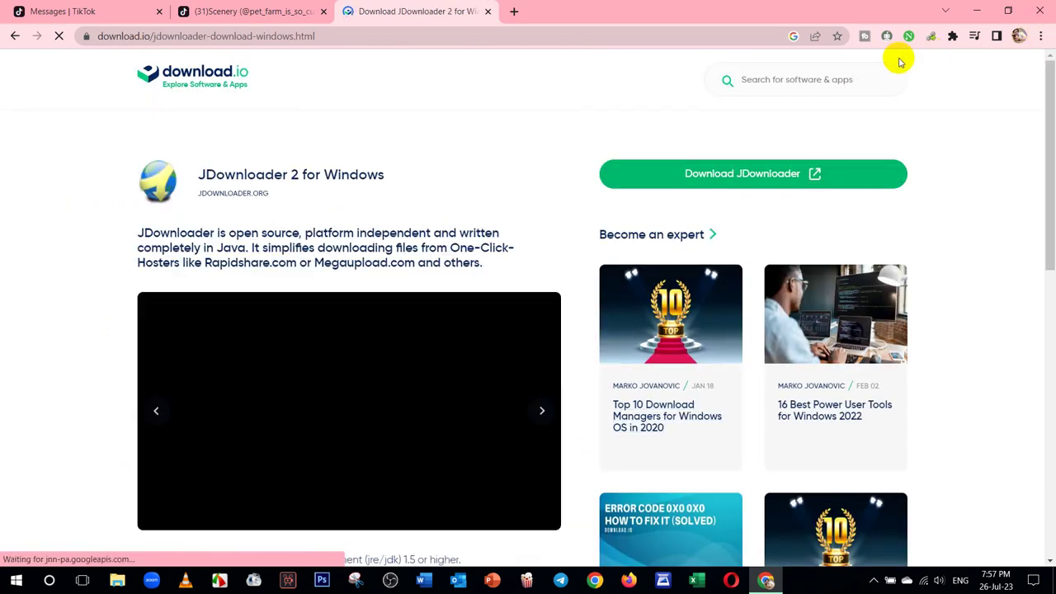
Step: Download the JDownloader installer from Download.io and delete the duplicate JDownloaderSetup(1) from the Downloads folder
click(776, 175)
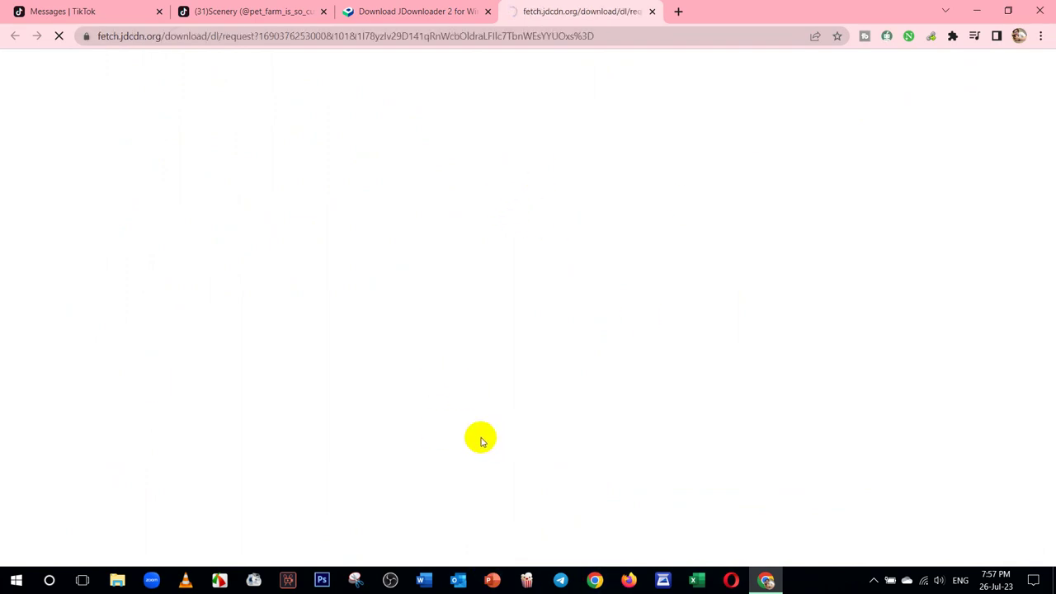
click(18, 583)
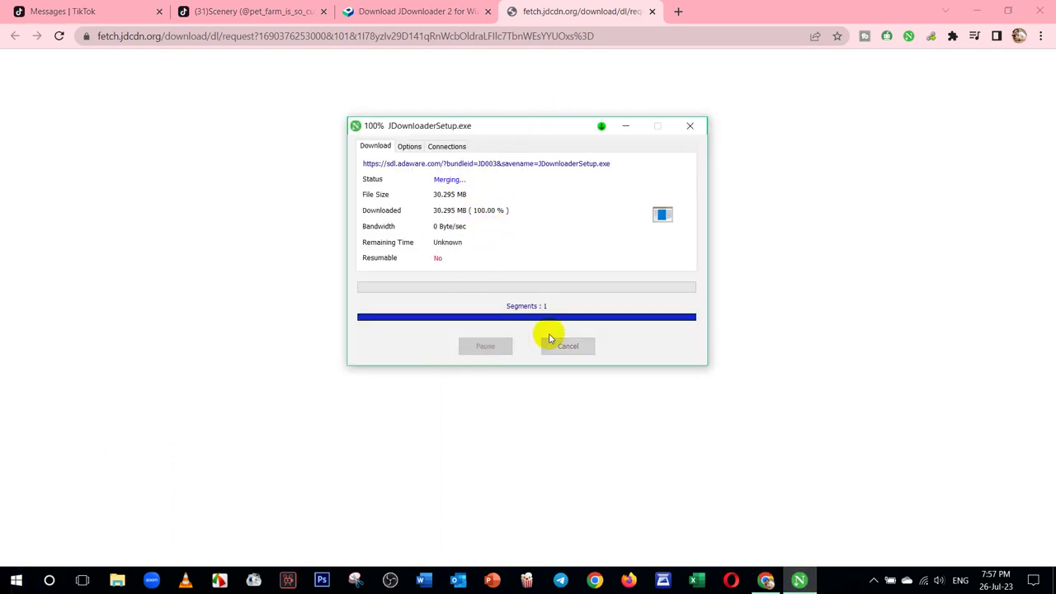
click(454, 225)
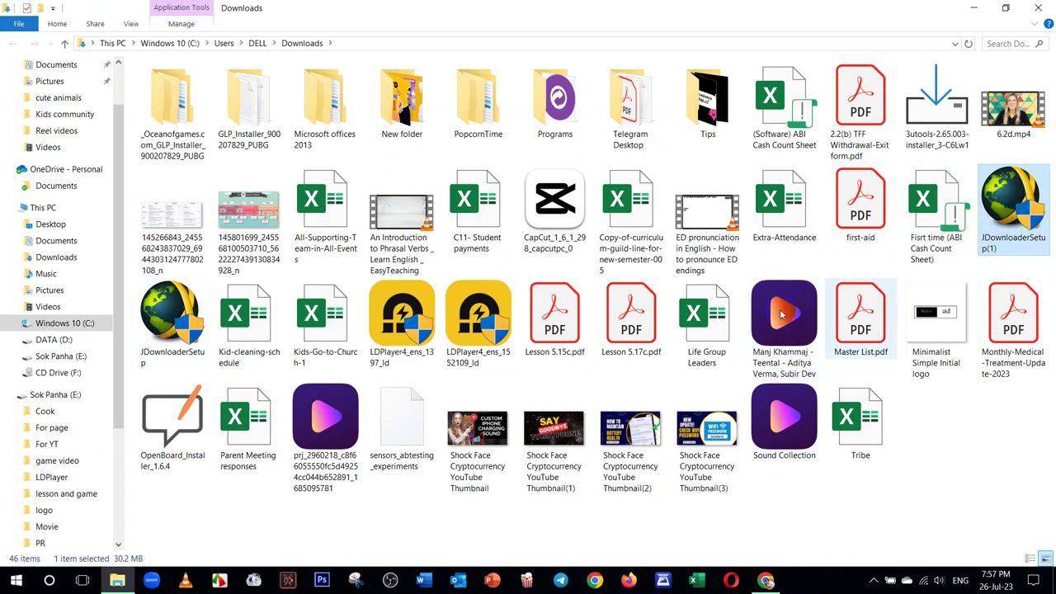
mouse_move(997, 243)
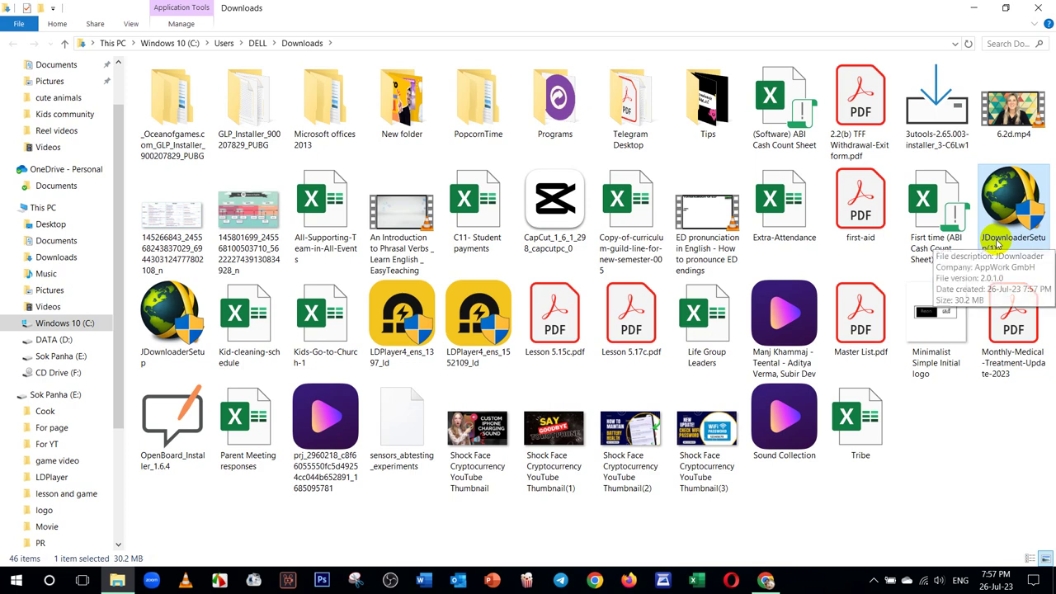
key(Delete)
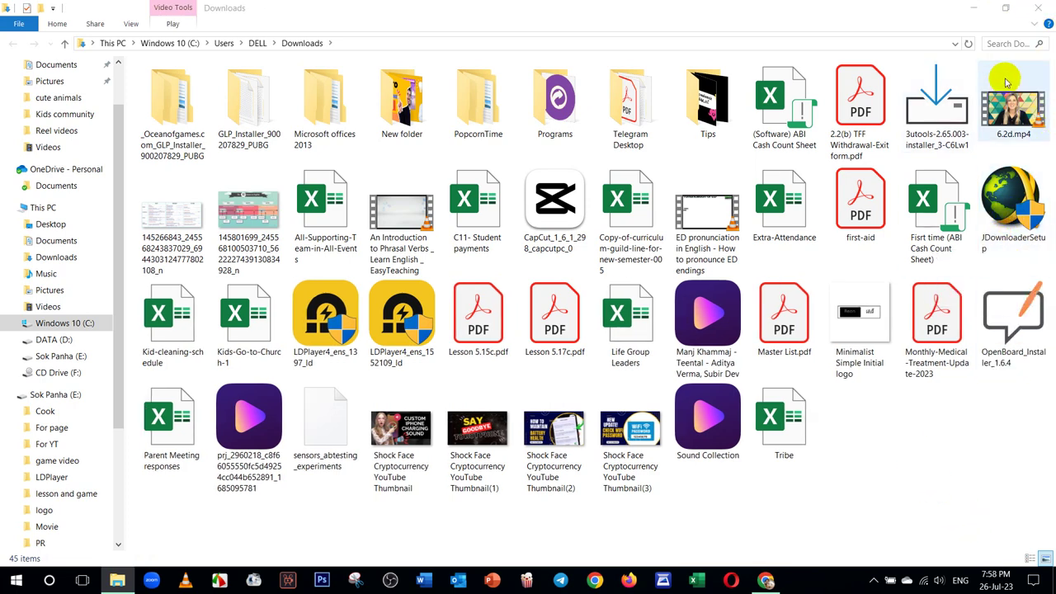
Step: Run JDownloaderSetup from the Downloads folder and exit its setup wizard at the welcome page without installing
click(1008, 211)
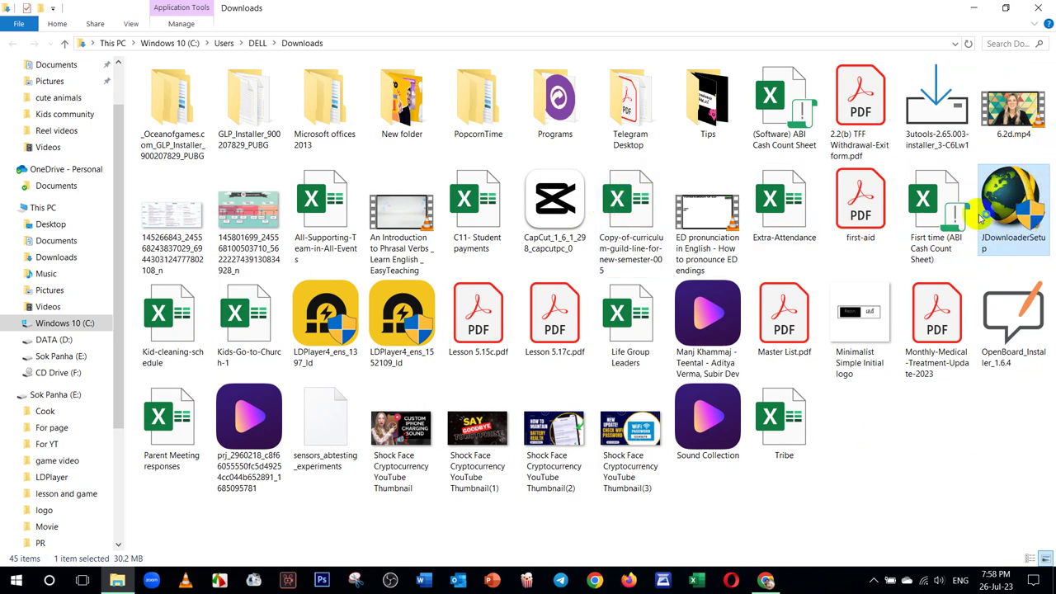
mouse_move(980, 219)
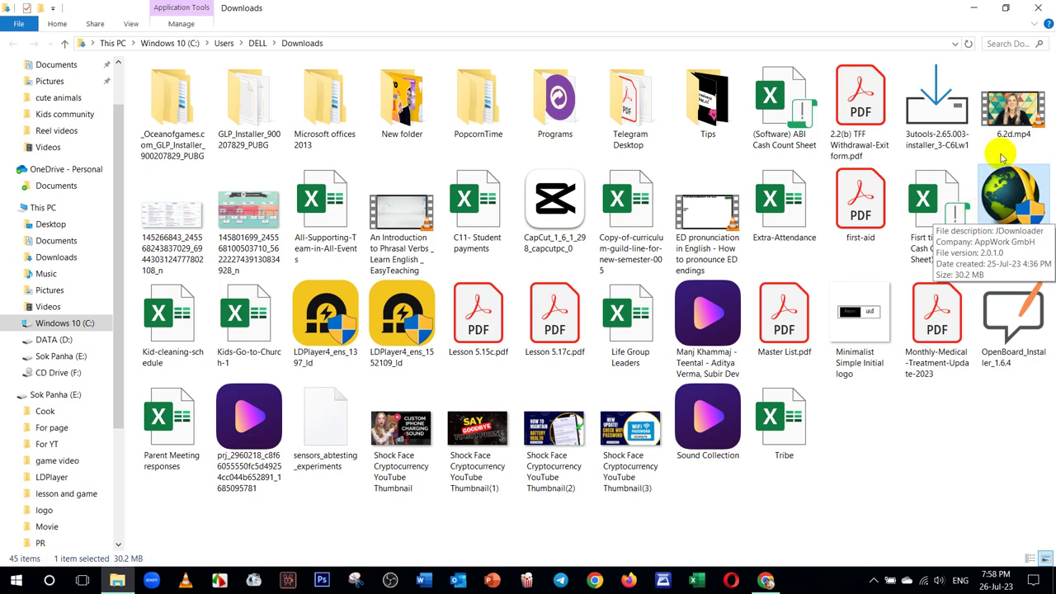
click(1038, 8)
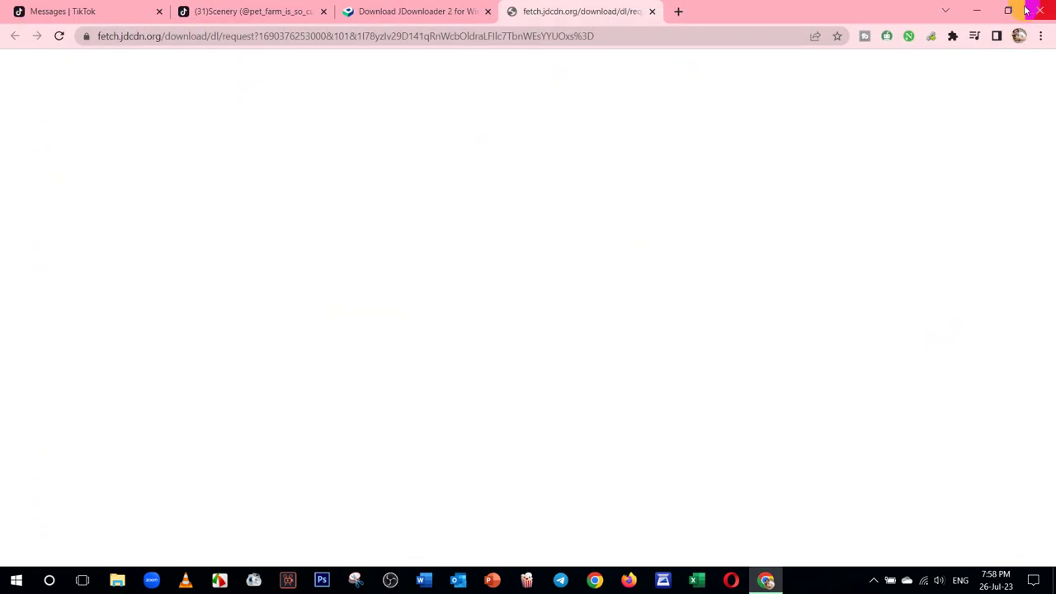
click(977, 10)
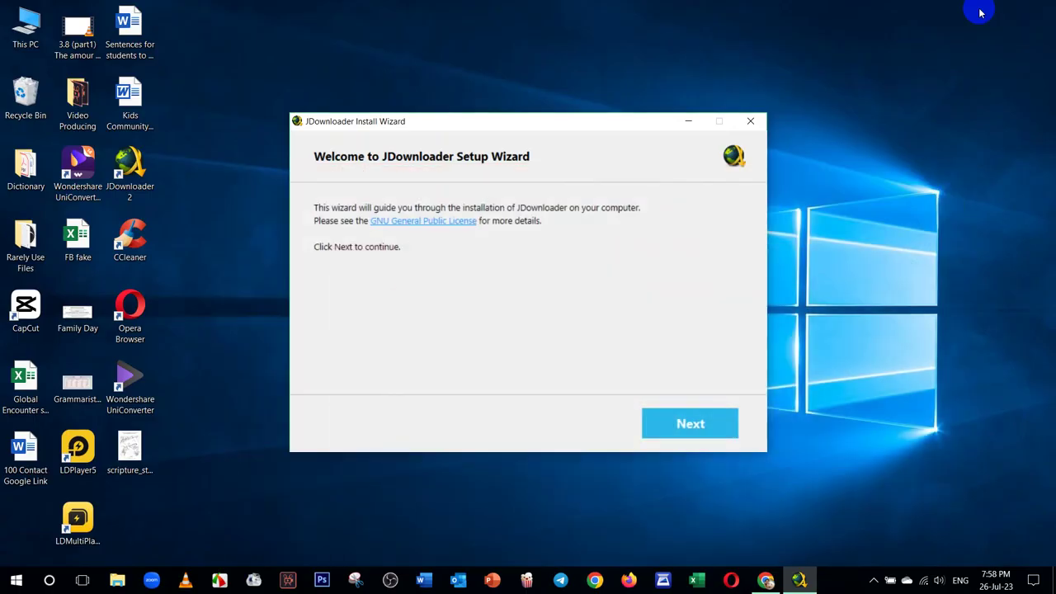
click(137, 189)
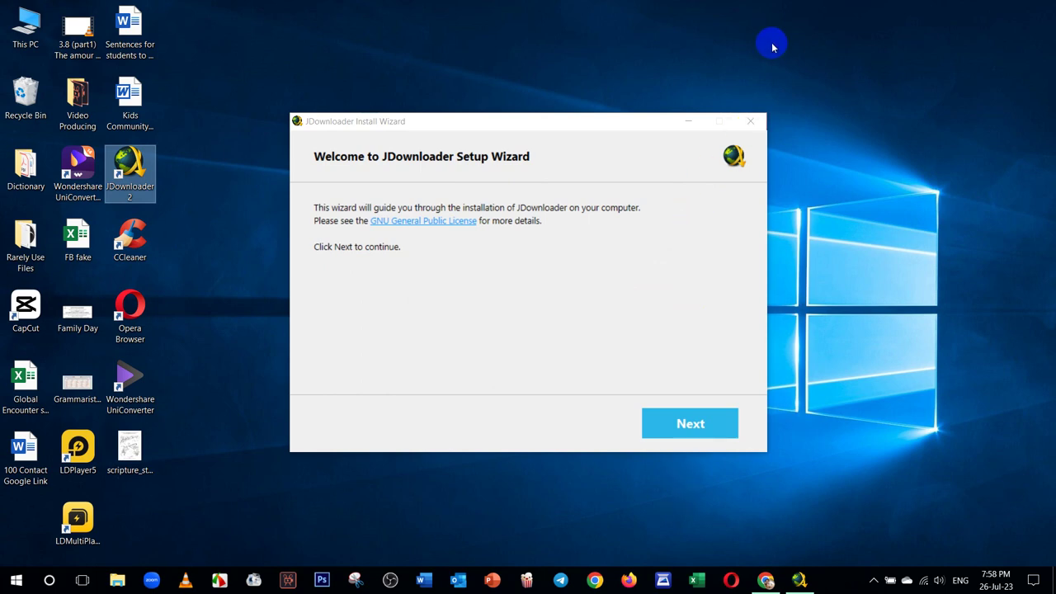
click(751, 123)
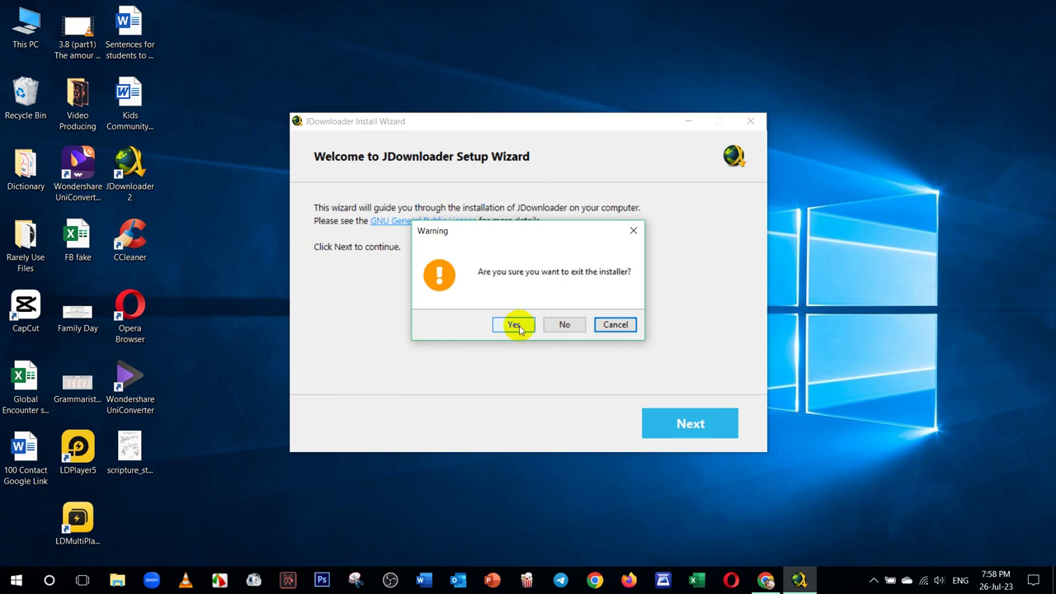
click(514, 325)
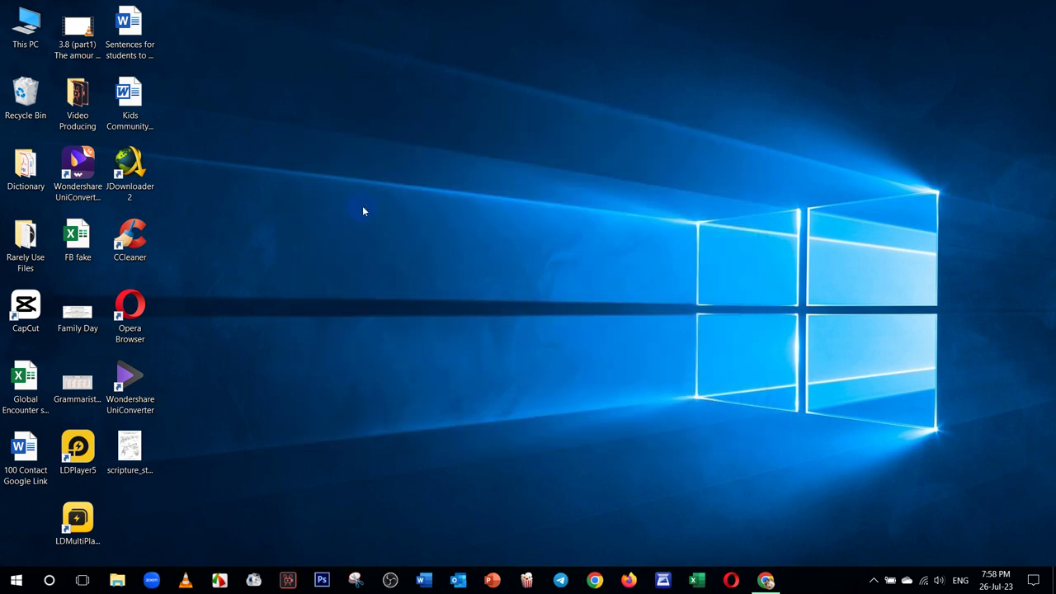
Step: Return to Chrome, search for link grabber in a new tab and open the Link Grabber extension's Chrome Web Store page
click(766, 580)
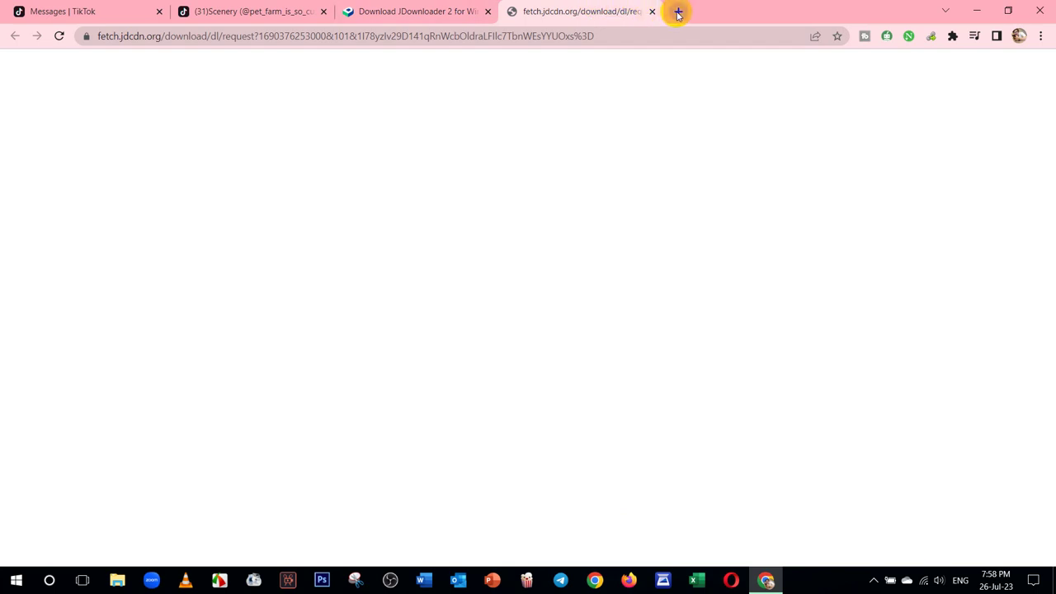
click(678, 11)
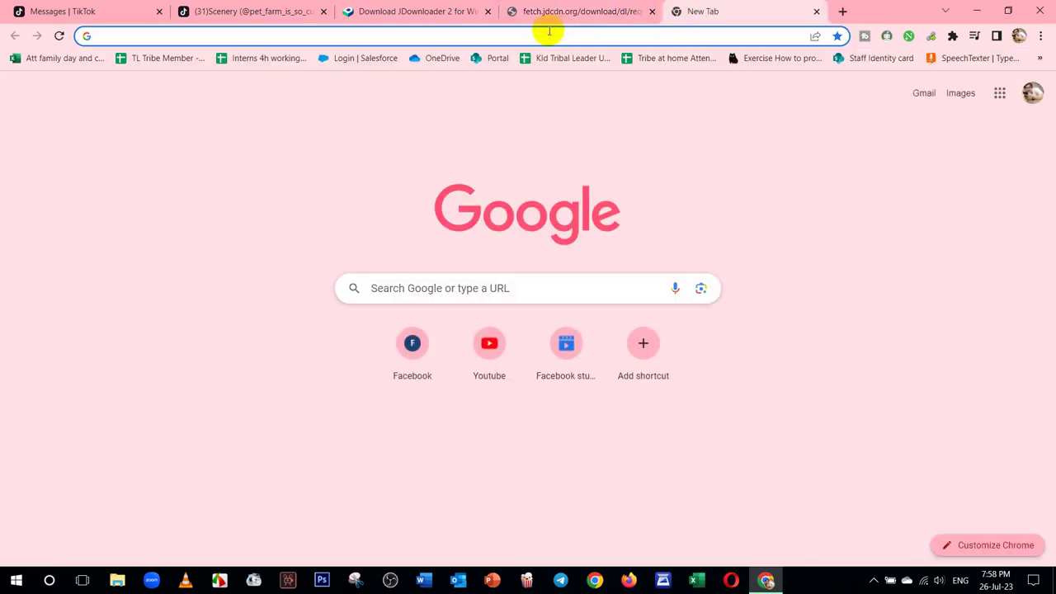
text(g)
key(BackSpace)
text(link grabber)
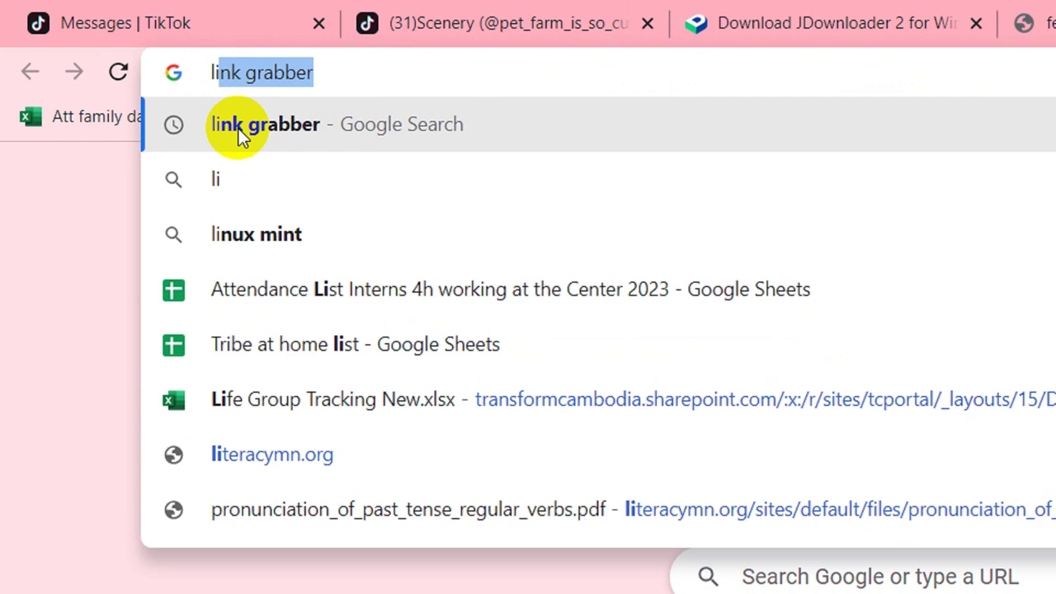
click(238, 132)
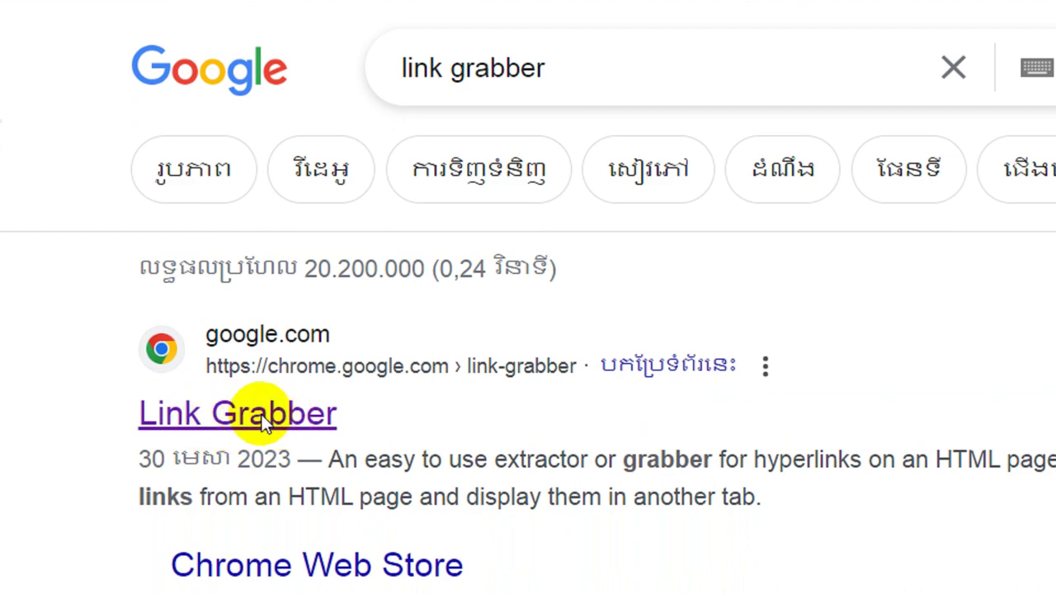
click(263, 421)
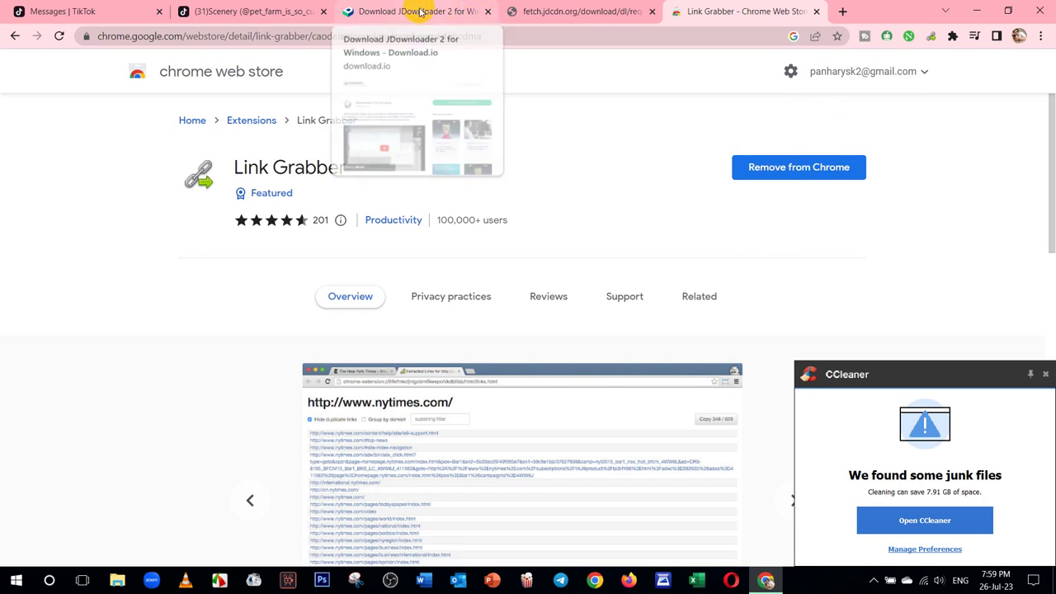
Step: Launch JDownloader 2 from the desktop and open its LinkGrabber view
click(977, 11)
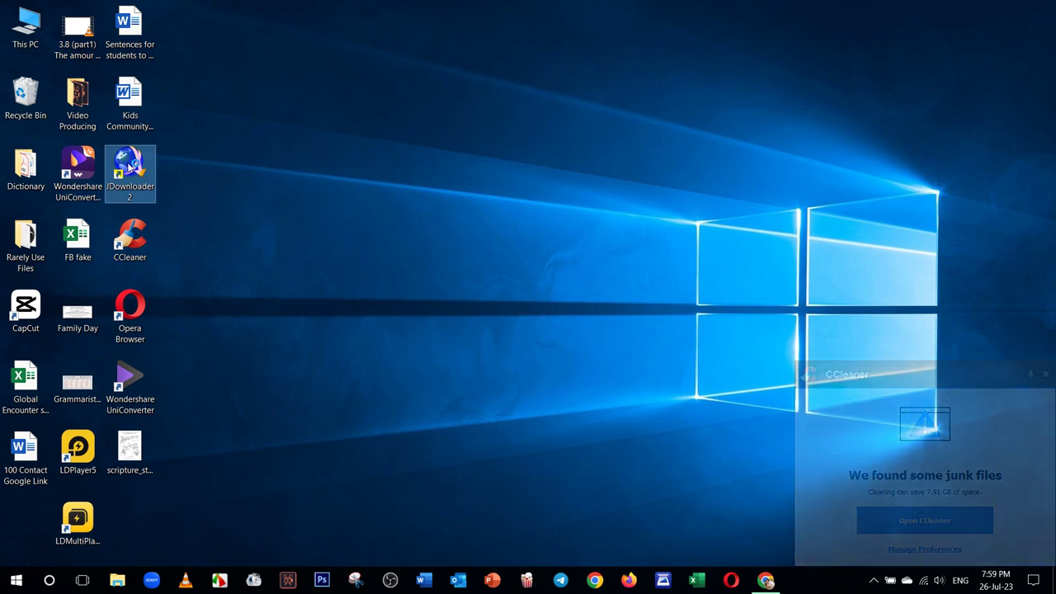
double_click(129, 167)
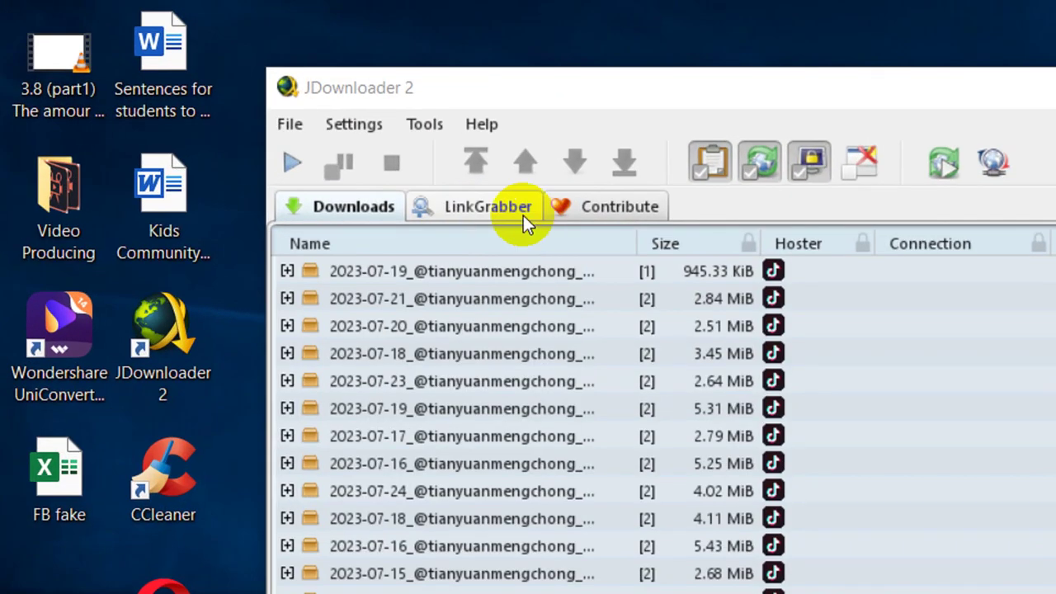
click(474, 209)
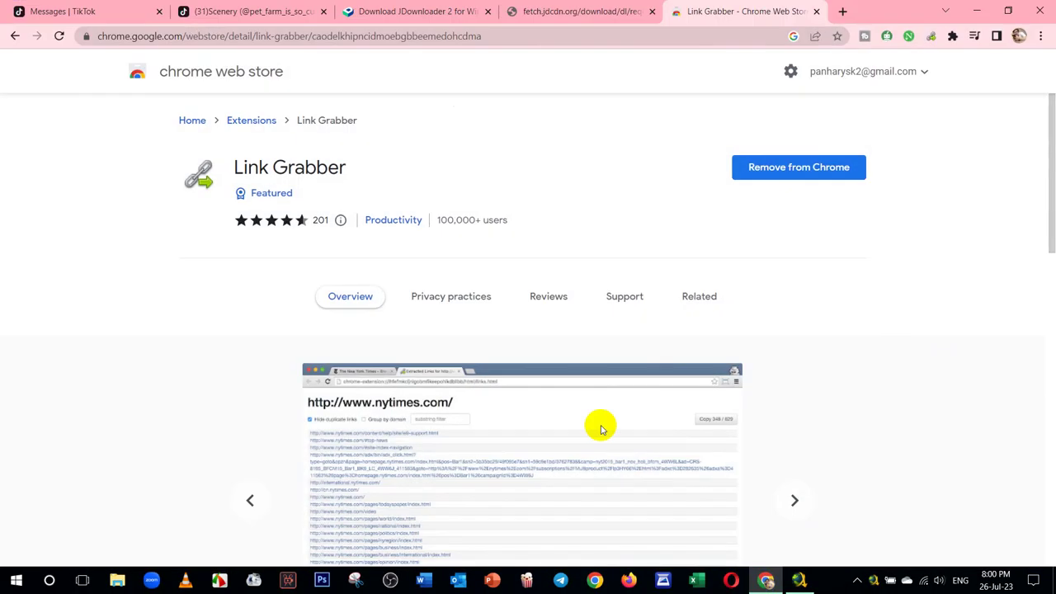
Step: Return to the pet_farm_is_so_cute TikTok profile in Chrome and load its video list down to the last video
click(766, 580)
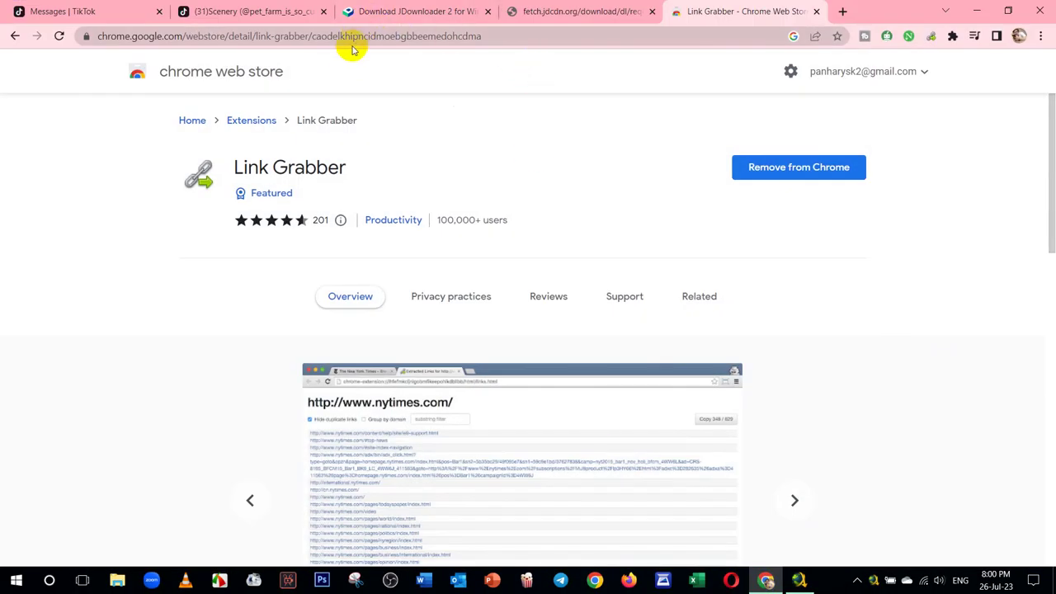
mouse_move(280, 15)
click(281, 14)
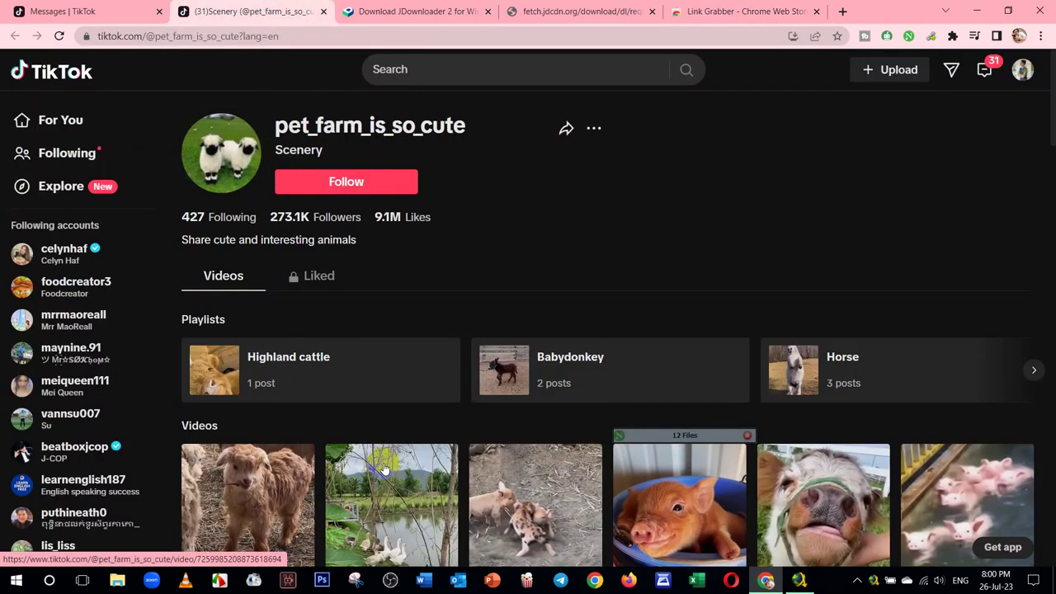
scroll(371, 460, down, 2)
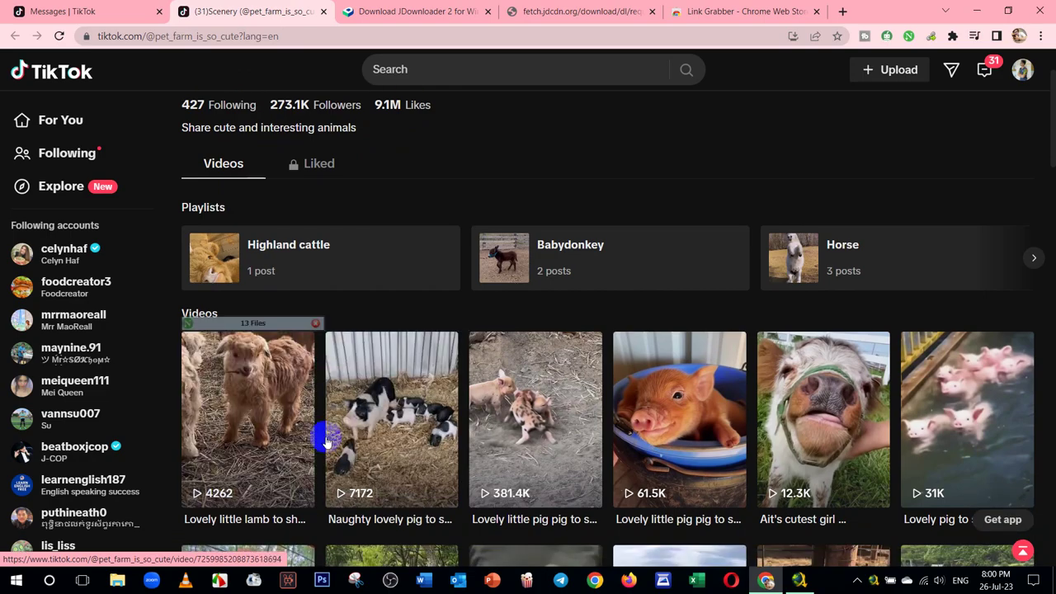
scroll(325, 441, down, 5)
scroll(326, 444, down, 1)
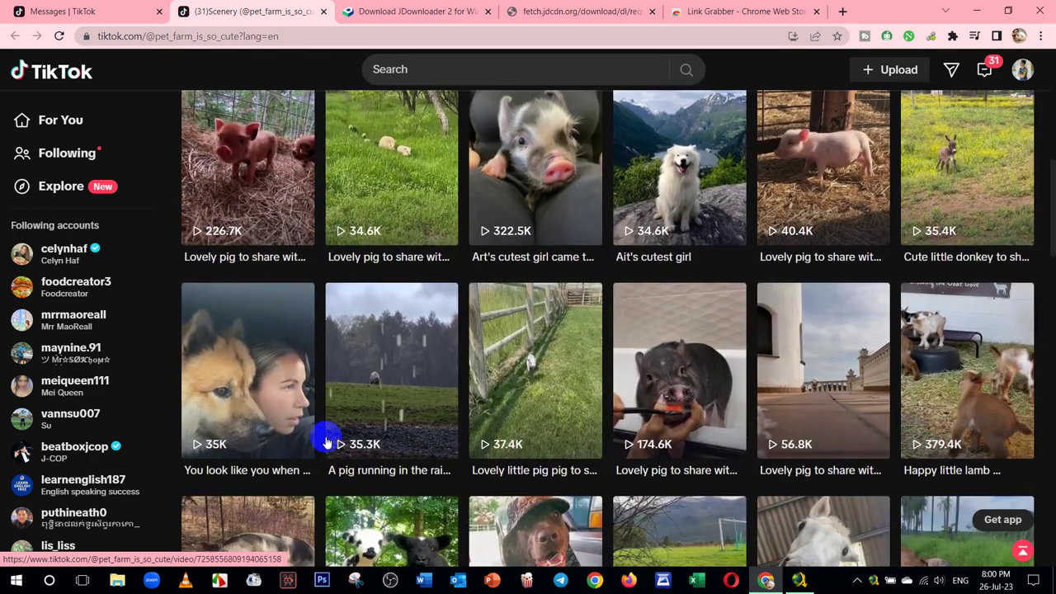
scroll(326, 443, down, 6)
scroll(326, 443, down, 6)
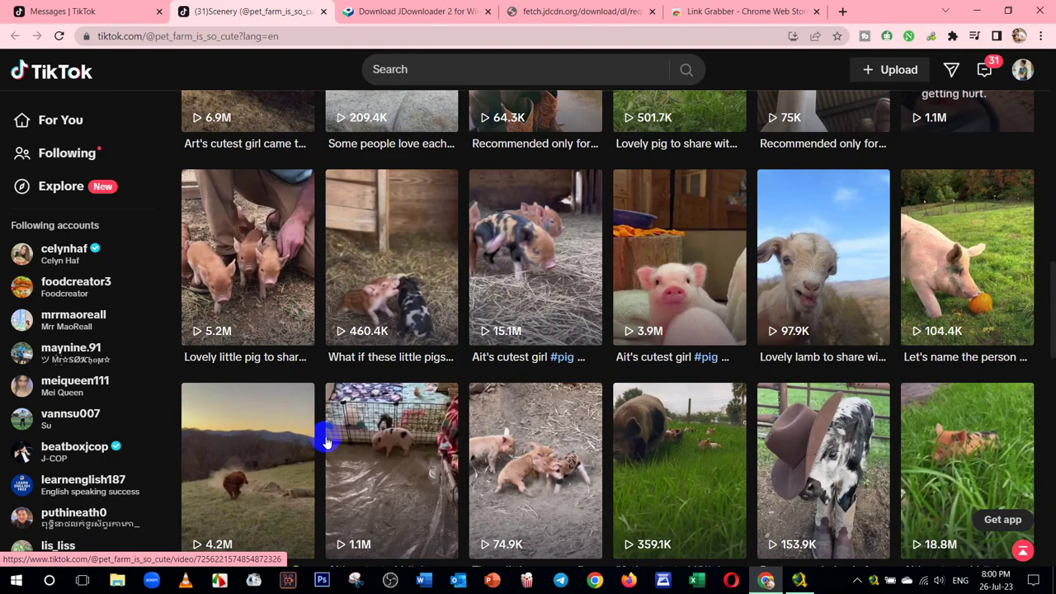
scroll(326, 444, down, 8)
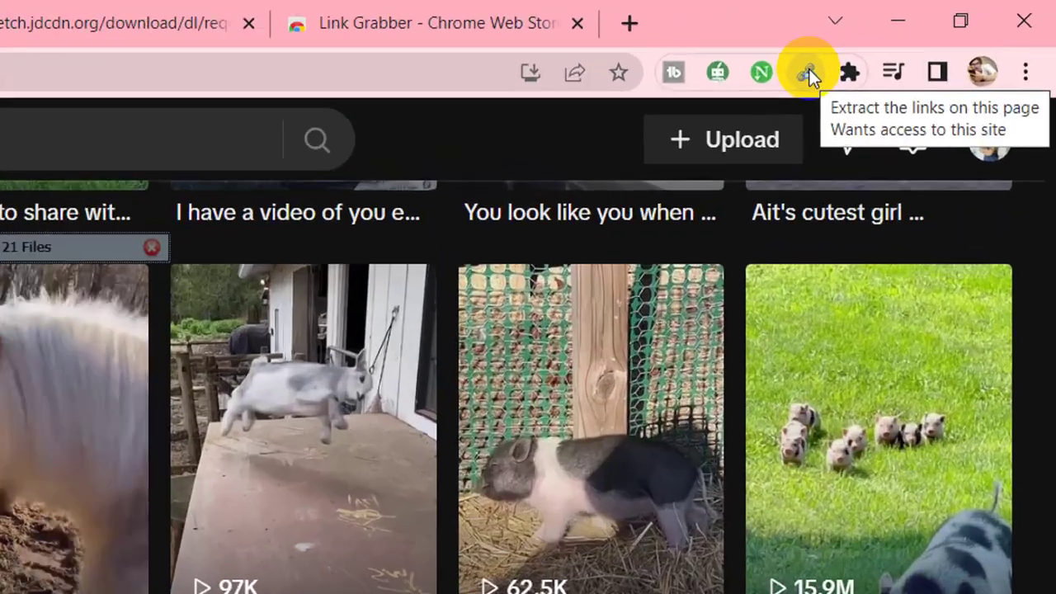
Step: Open Chrome's extension management page to check the installed Link Grabber extension, and return to the TikTok profile
click(932, 36)
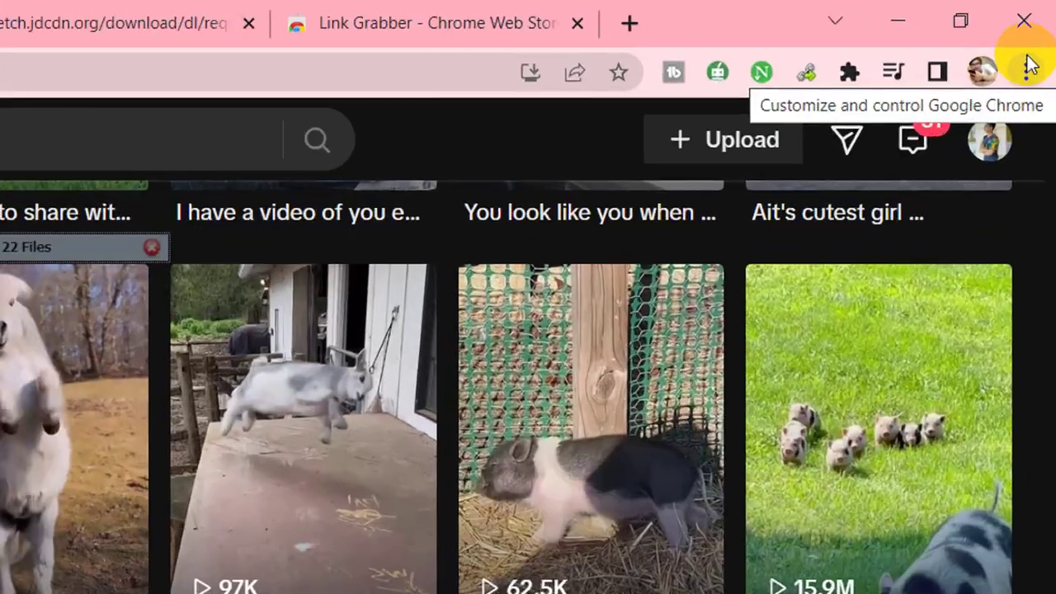
click(1029, 66)
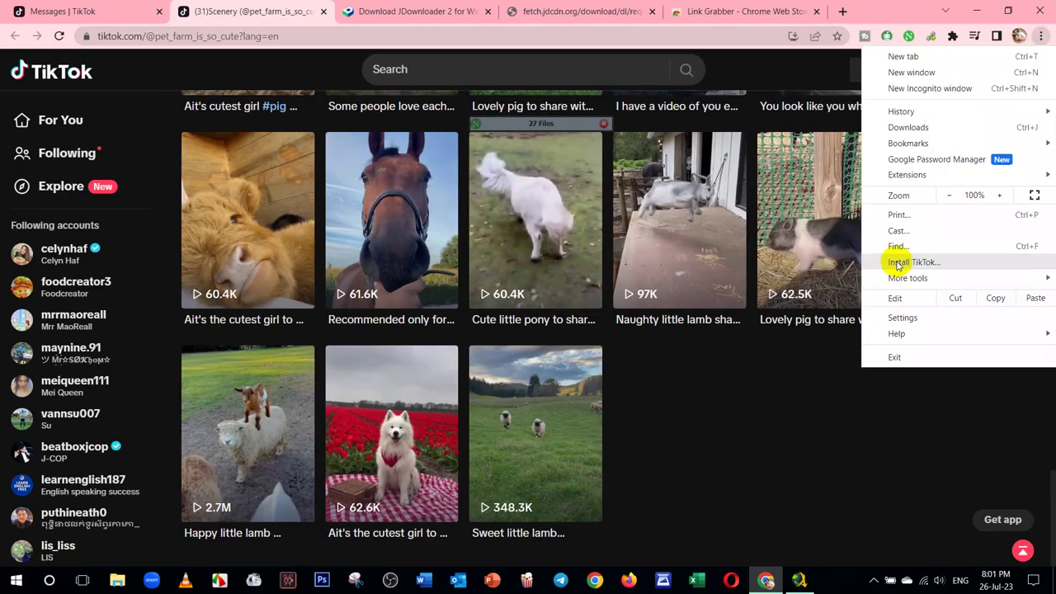
mouse_move(905, 176)
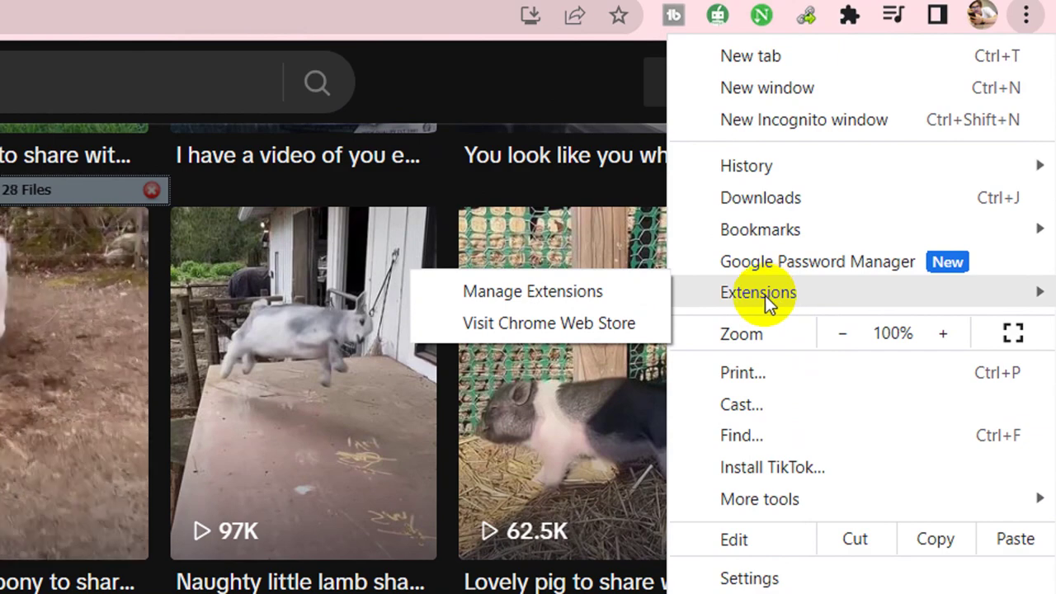
click(623, 290)
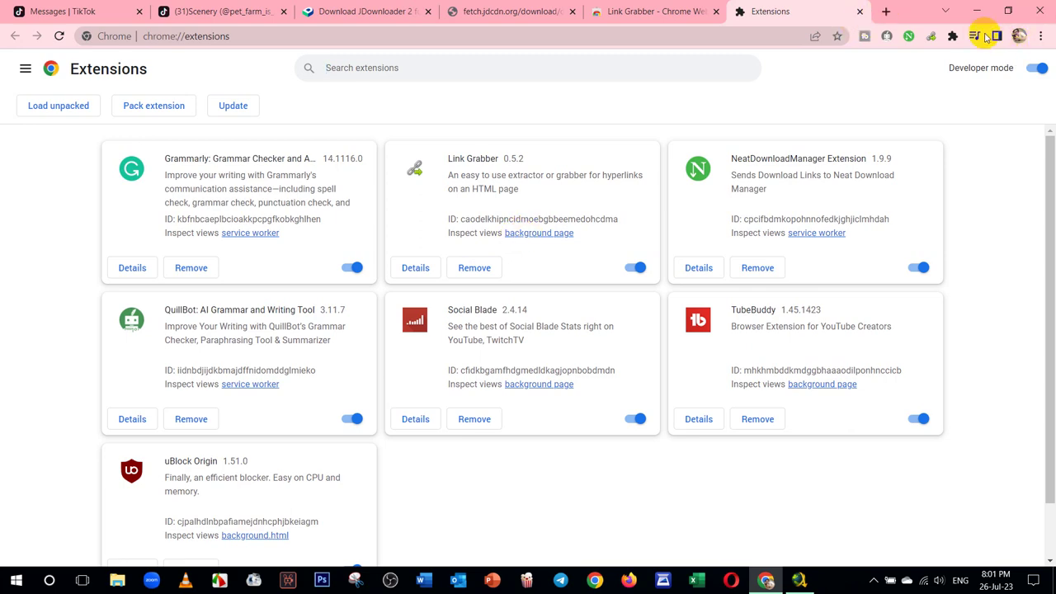
click(859, 11)
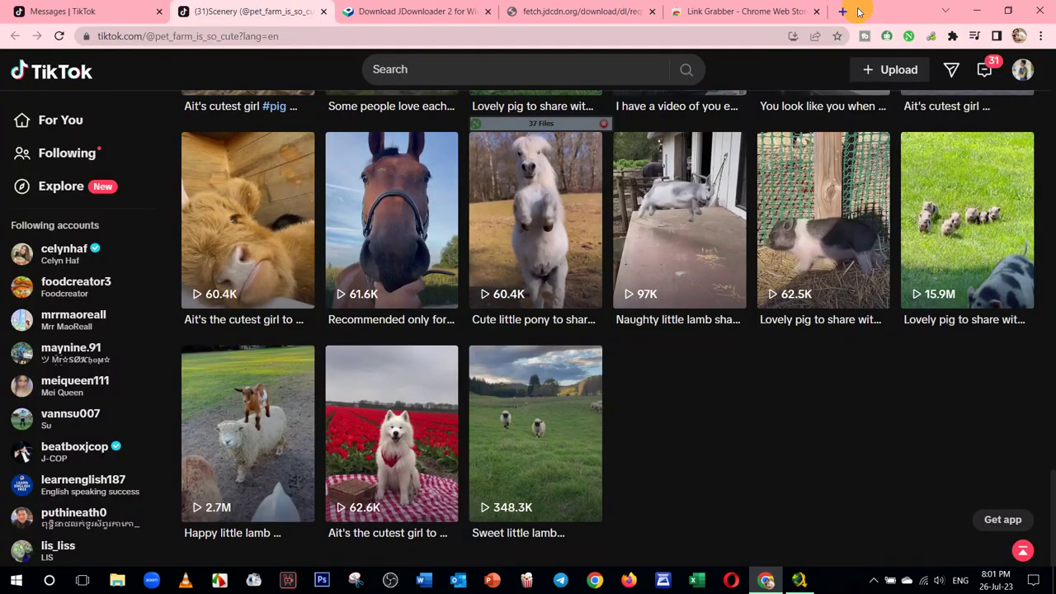
Step: Extract the profile page's links with Link Grabber using the substring filter video, and copy the whole filtered list
click(930, 38)
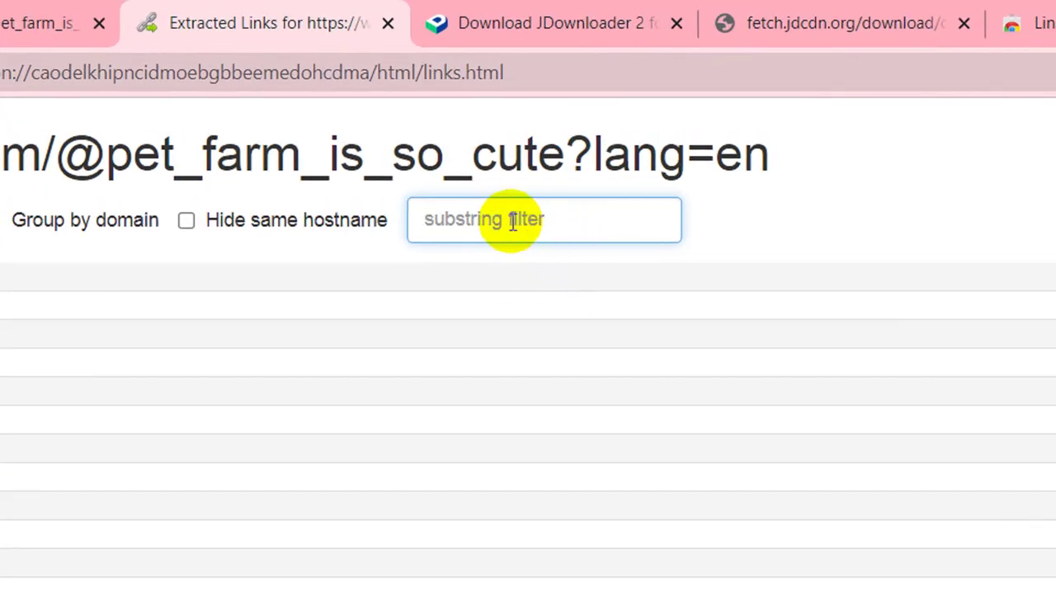
text(video)
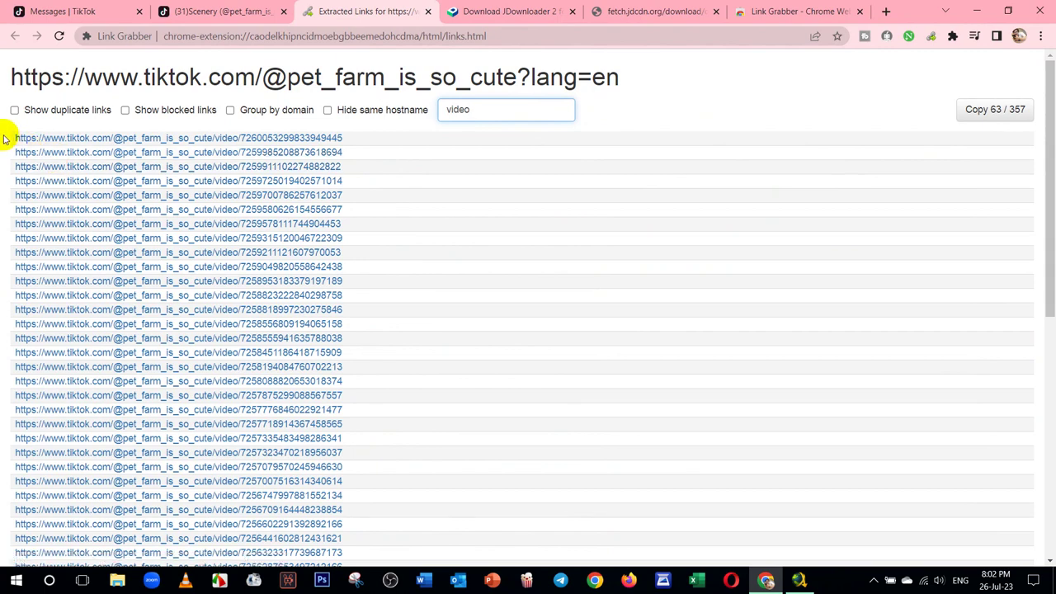
drag(4, 137, 156, 582)
drag(163, 583, 376, 565)
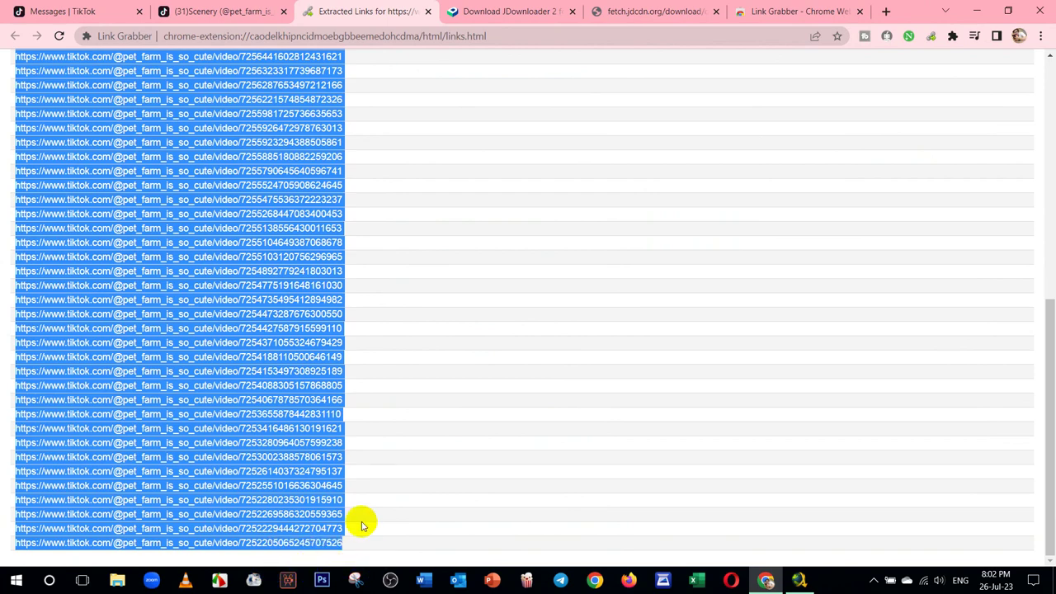
right_click(275, 391)
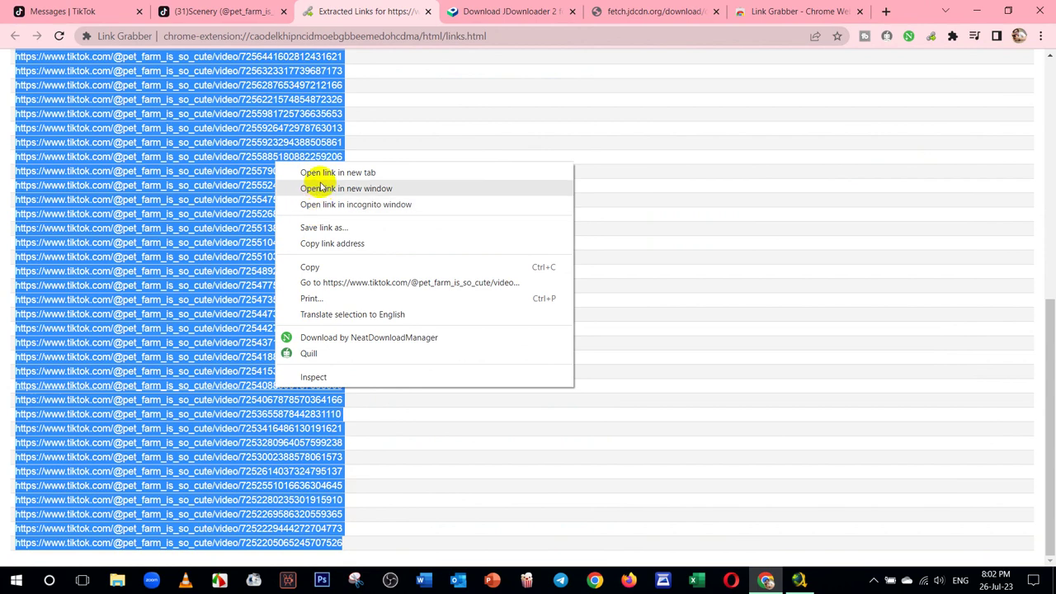
click(316, 268)
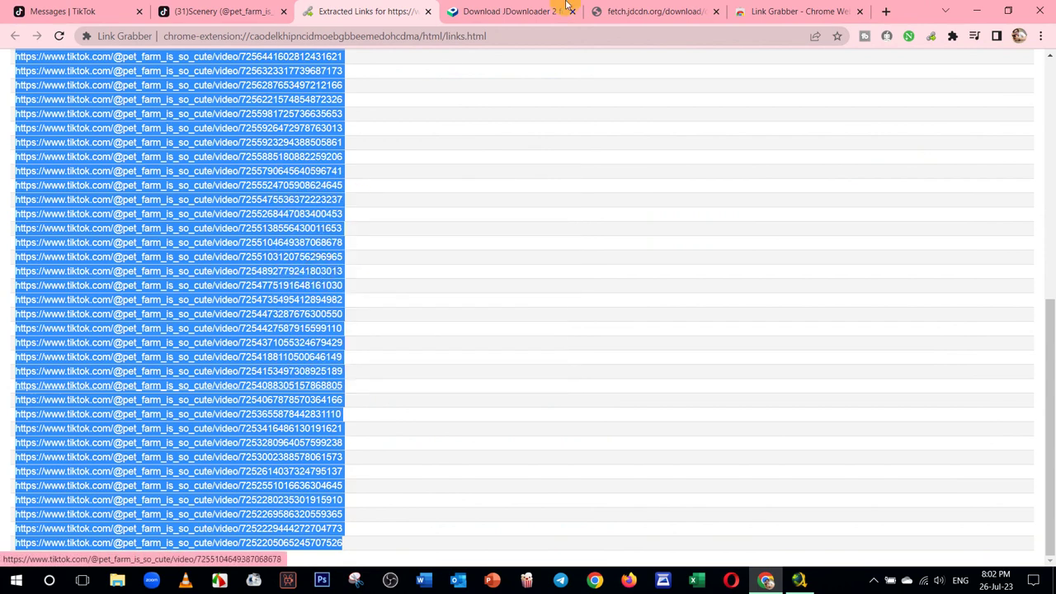
Step: Switch to JDownloader 2, add the copied links with D:\Songs as the download folder, and start all downloads
click(977, 10)
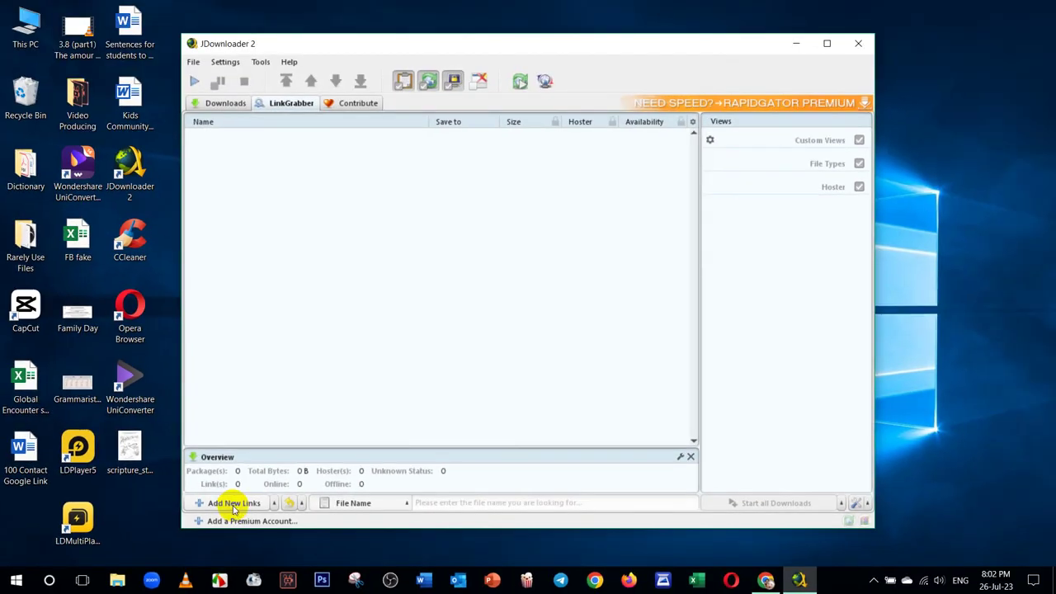
click(234, 503)
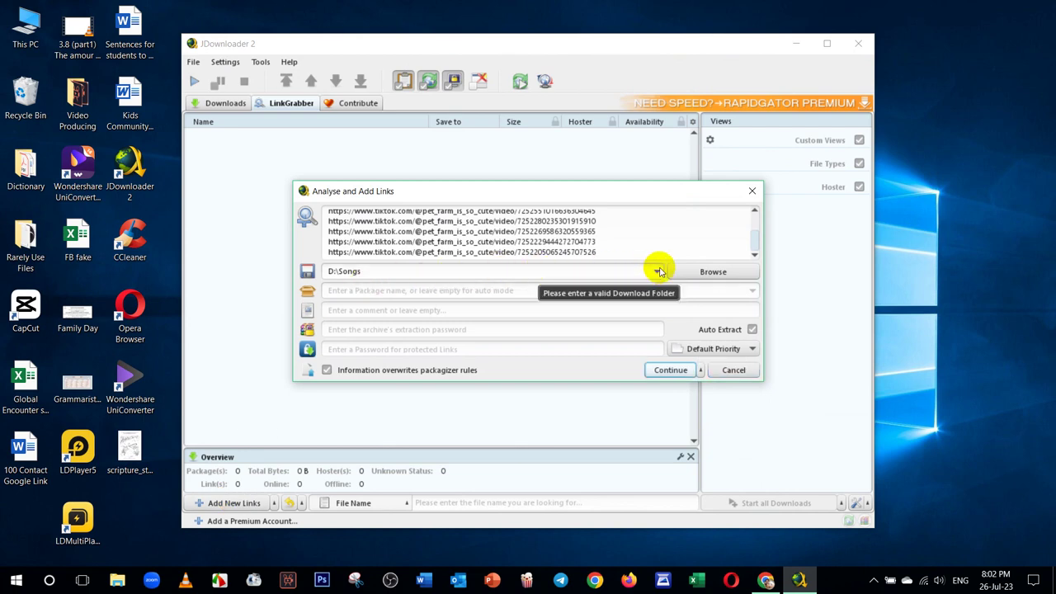
click(702, 272)
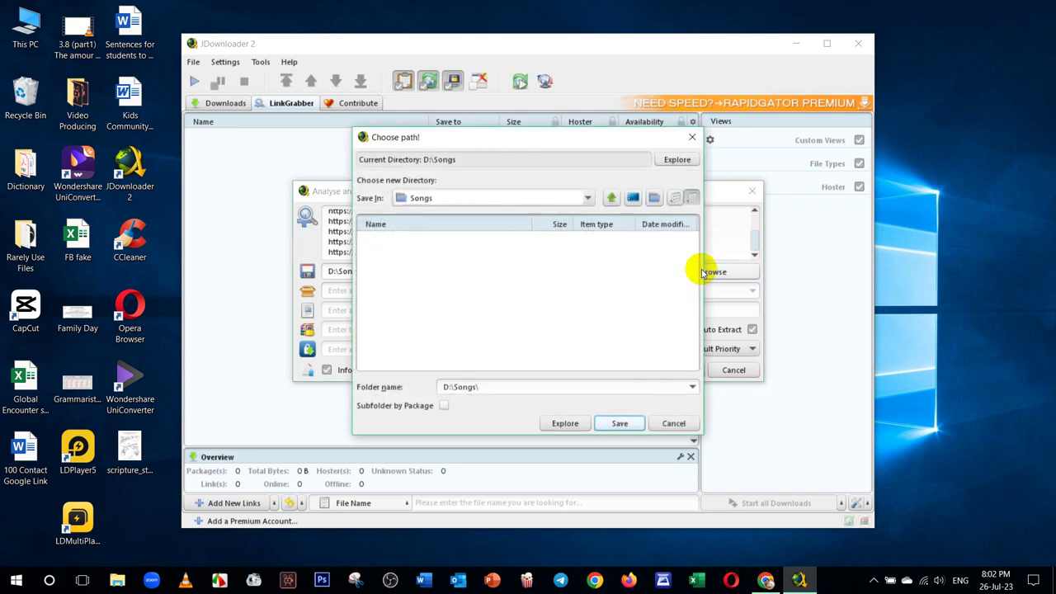
click(691, 137)
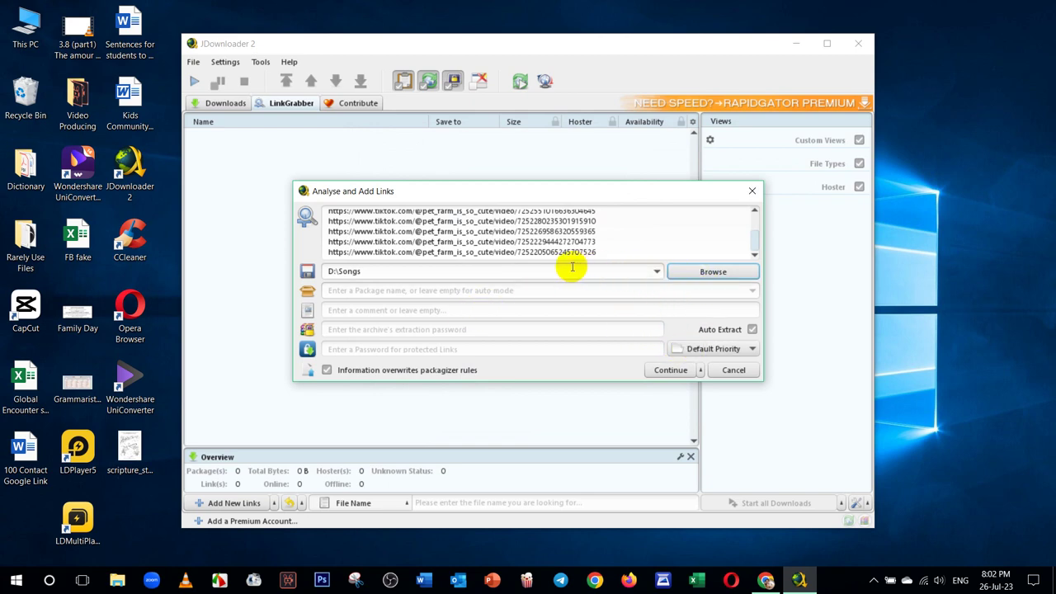
click(675, 370)
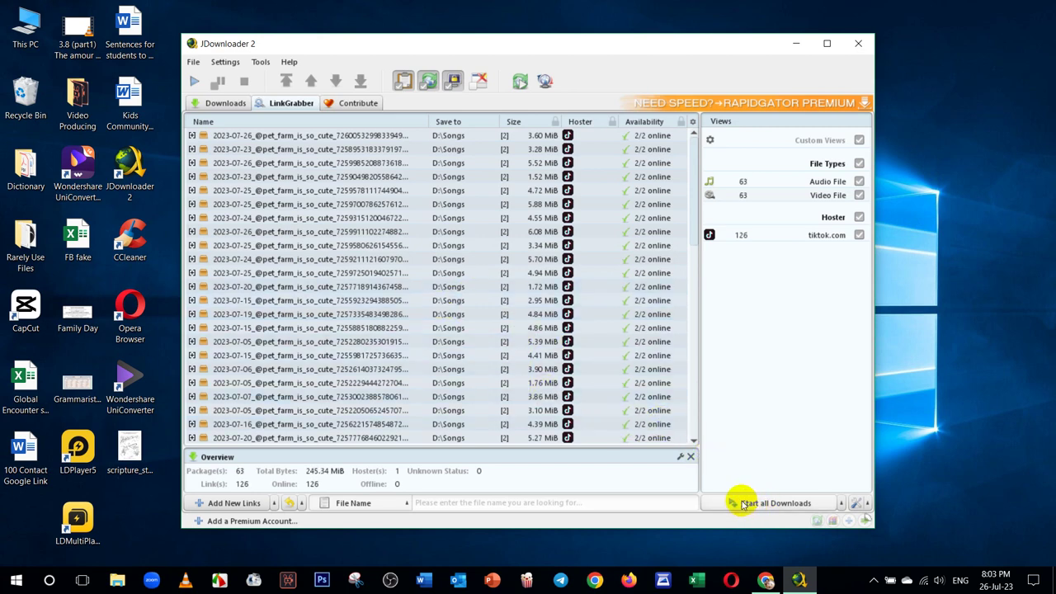
click(822, 505)
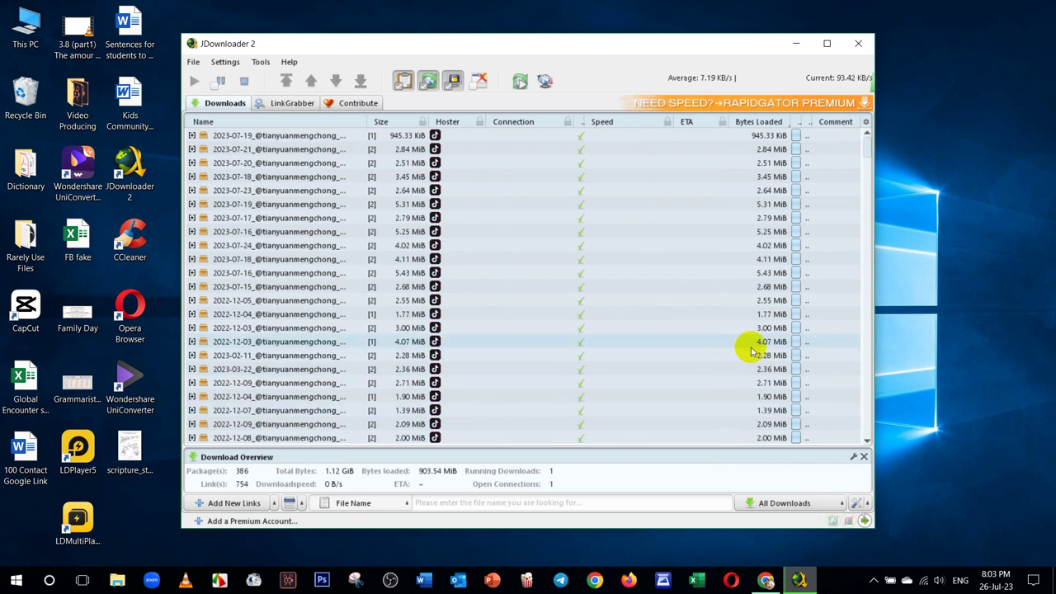
Step: Examine the Downloads list down to the pet_farm_is_so_cute packages to check their download progress
scroll(751, 351, down, 15)
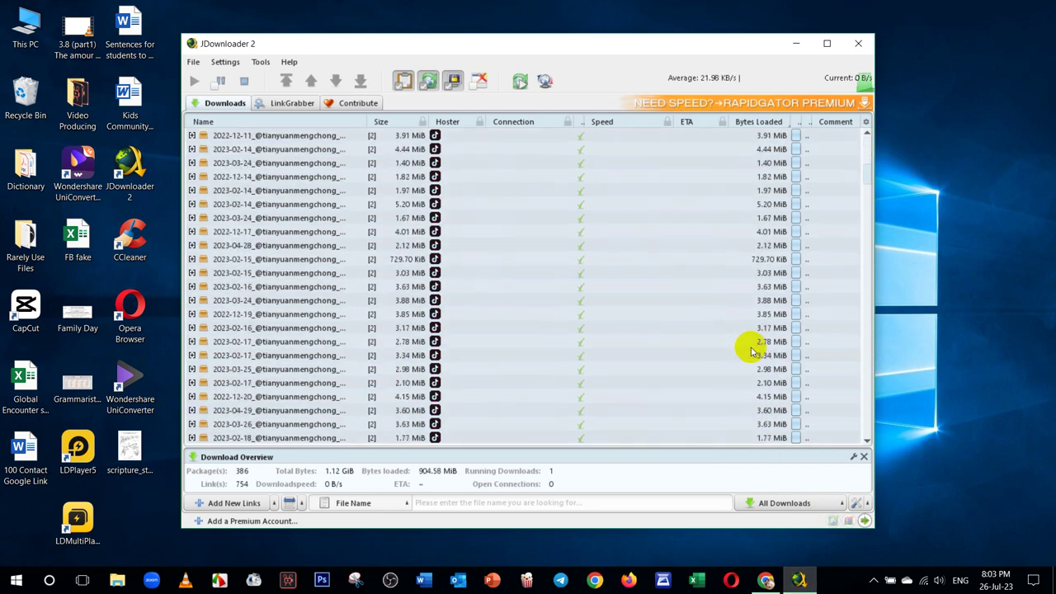
scroll(751, 351, down, 5)
scroll(751, 351, down, 20)
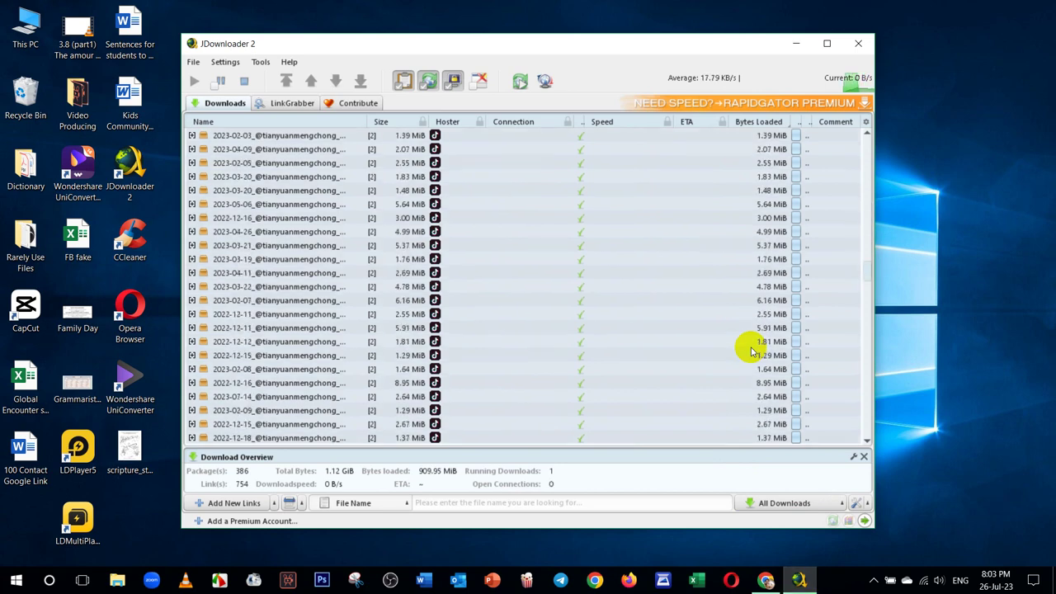
scroll(750, 351, up, 20)
scroll(751, 351, up, 8)
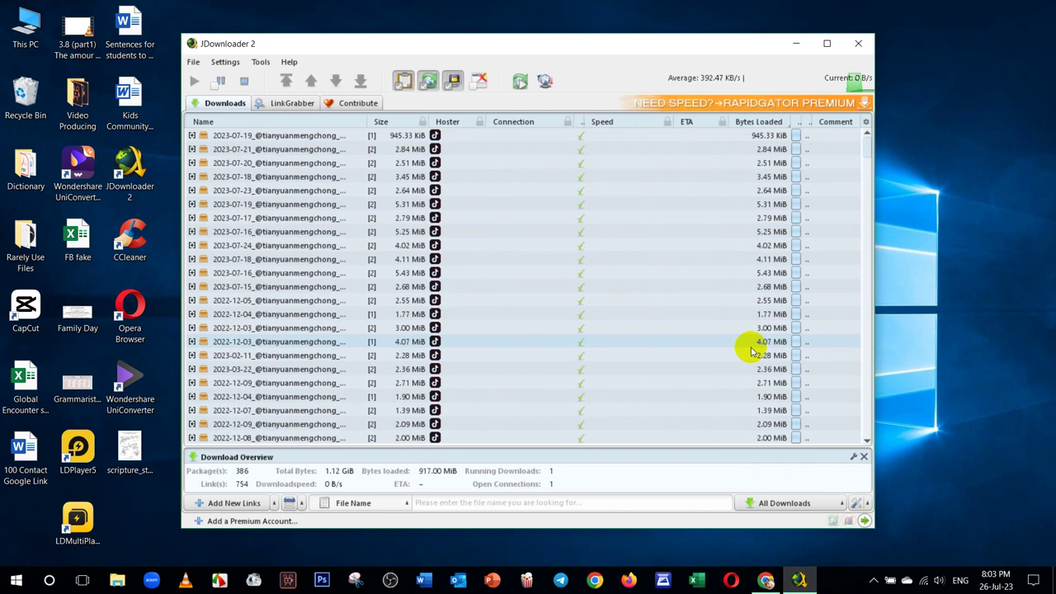
click(843, 504)
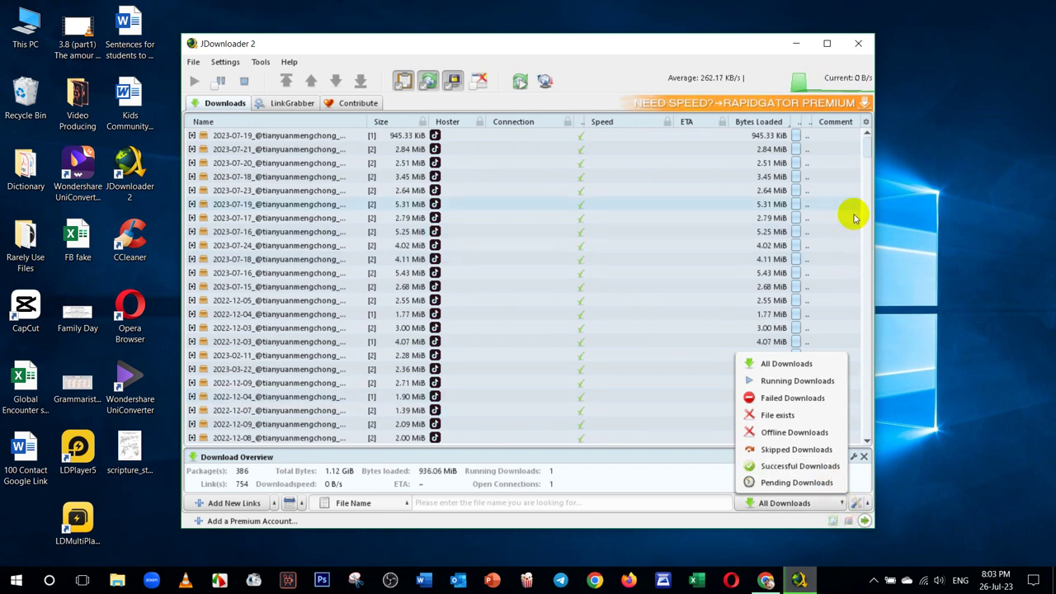
click(867, 153)
drag(863, 146, 856, 407)
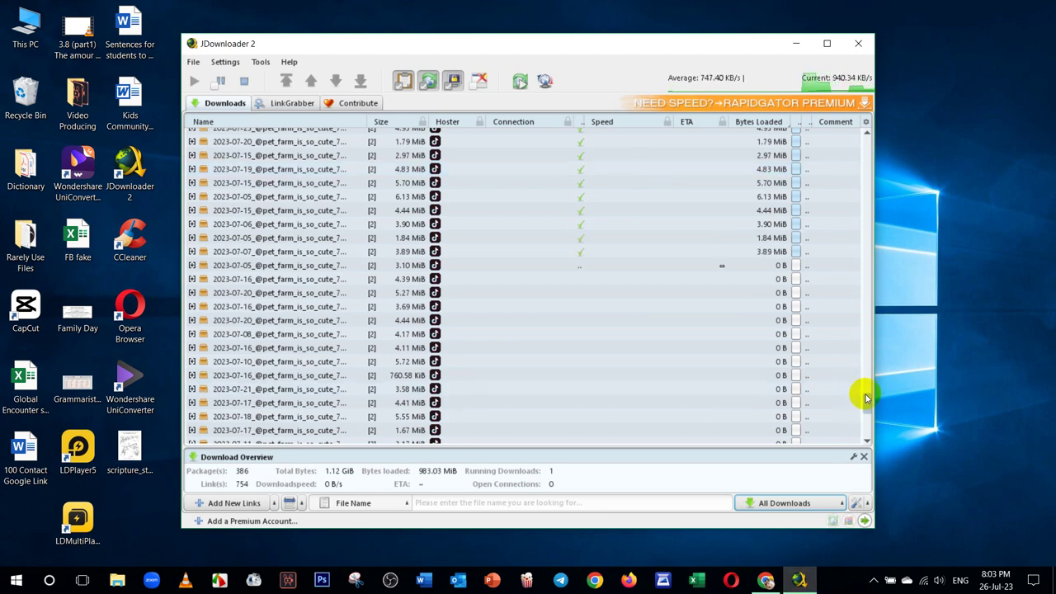
drag(866, 401, 859, 414)
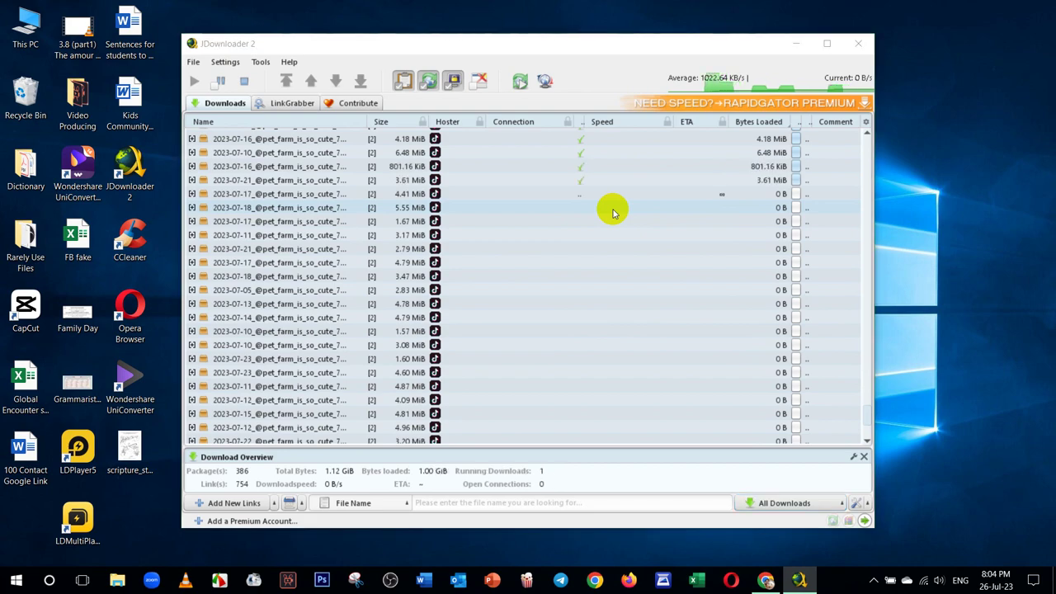
Step: Open the Songs folder on drive D: in File Explorer and look through the downloaded files
key(super+e)
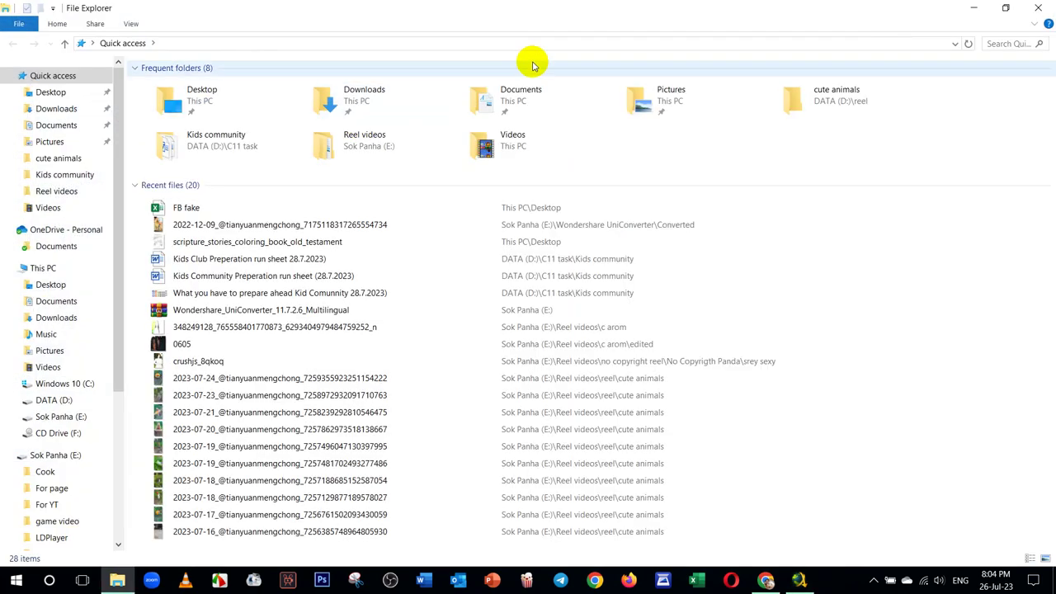
double_click(367, 92)
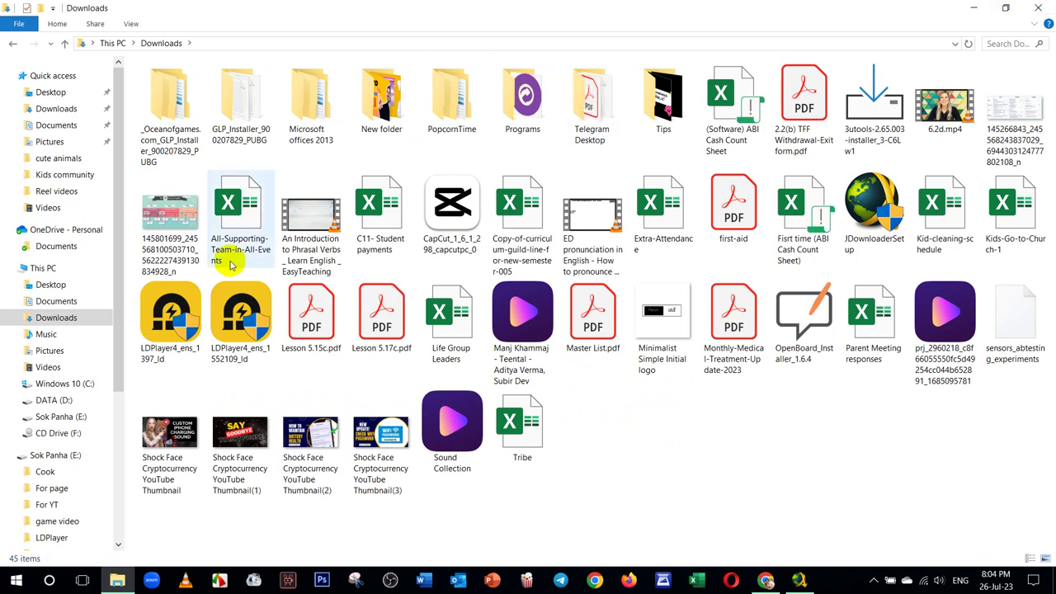
click(71, 406)
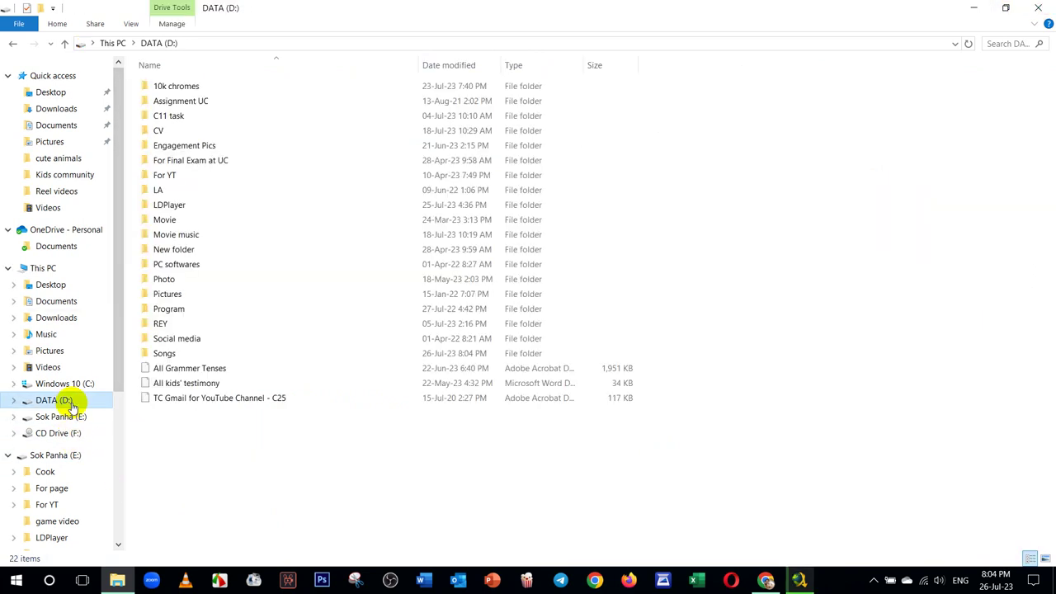
click(182, 356)
double_click(182, 355)
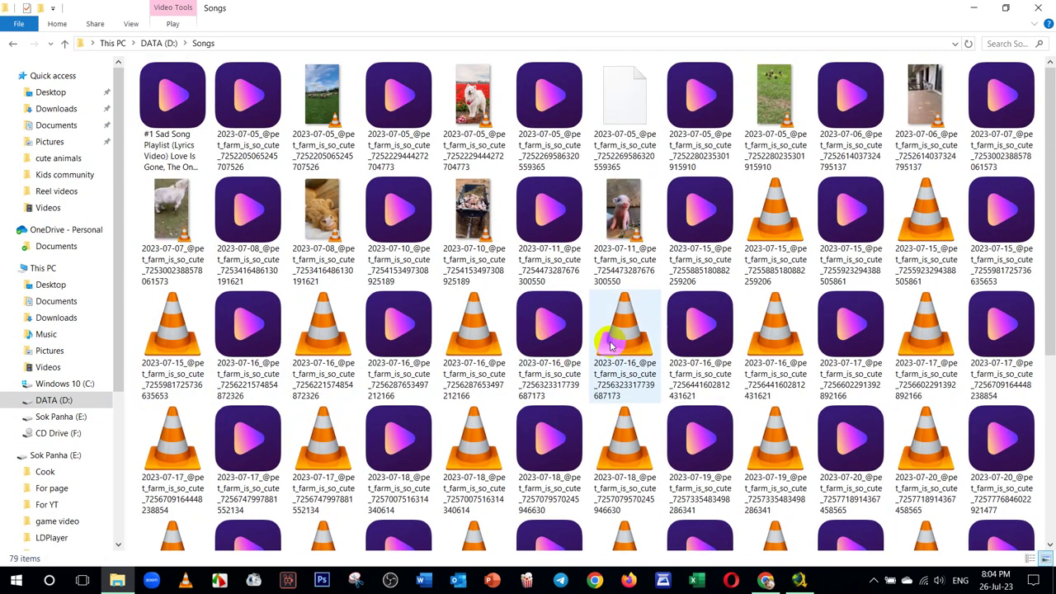
scroll(611, 347, down, 2)
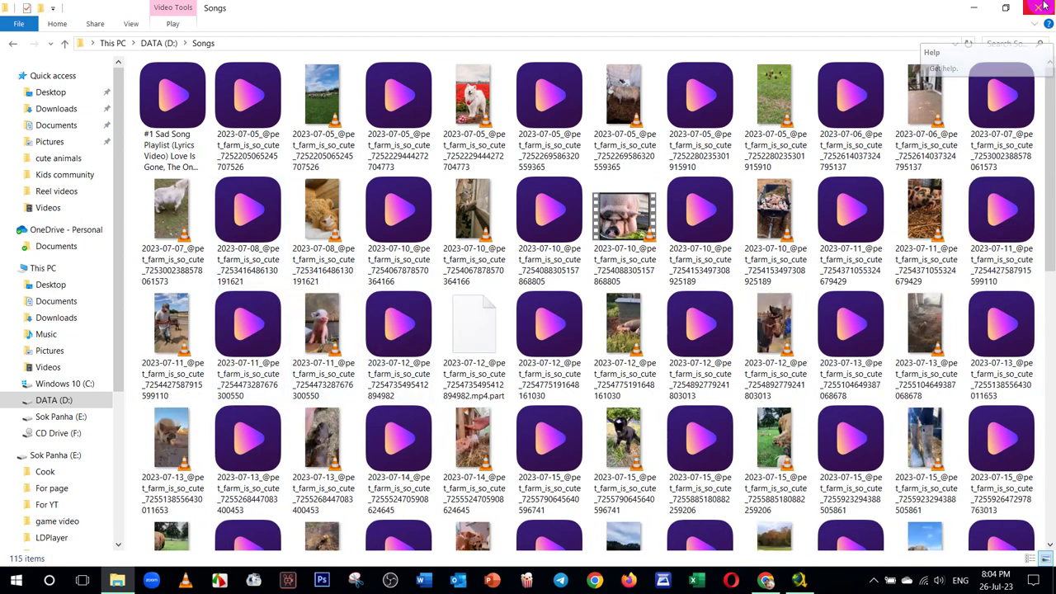
Step: Return to JDownloader 2, check the end of the Downloads list and exit the program
click(799, 581)
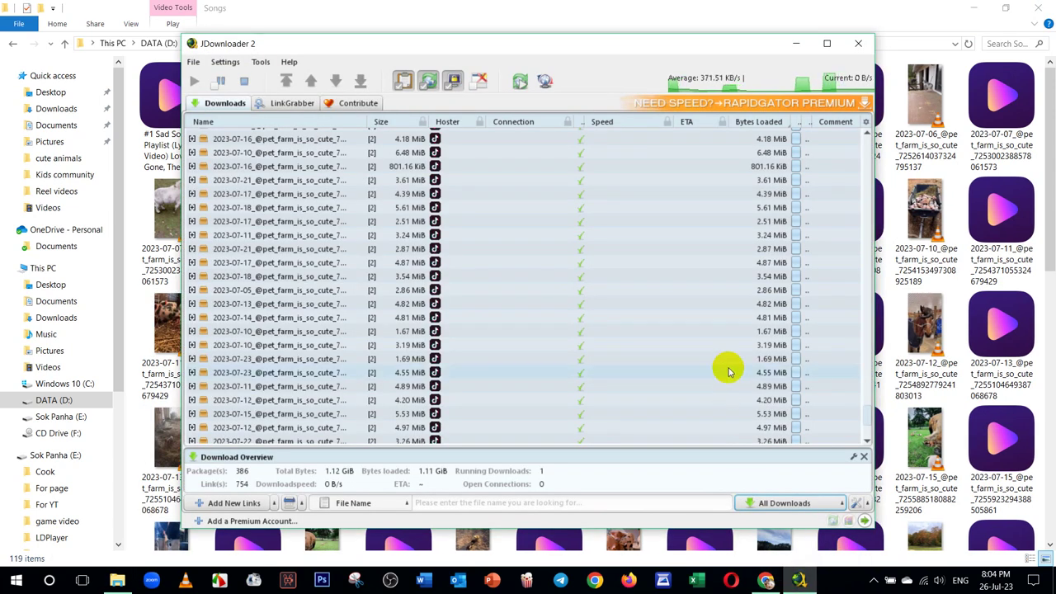
scroll(698, 341, down, 5)
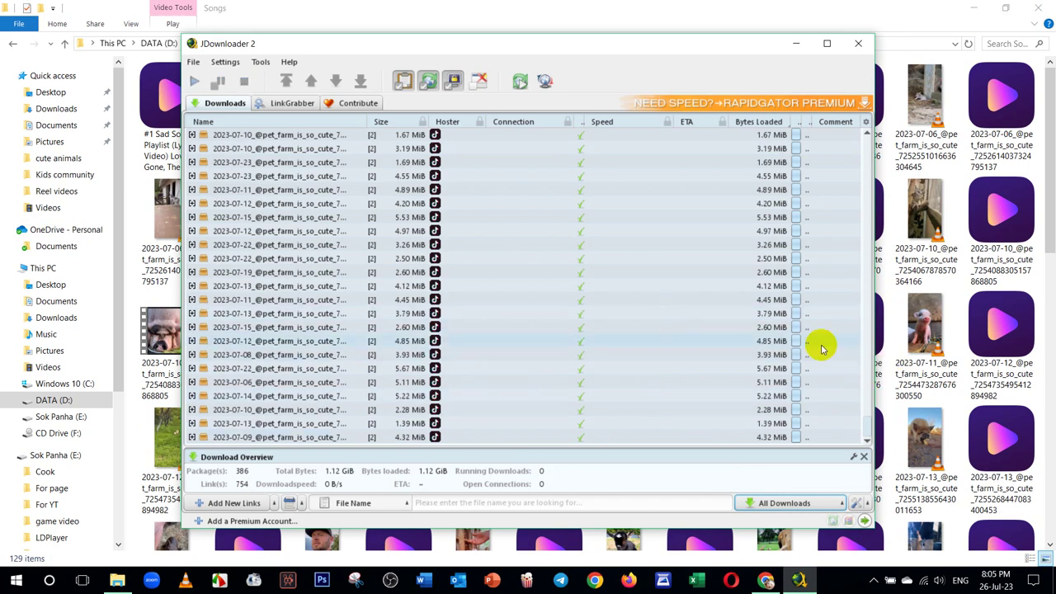
click(858, 45)
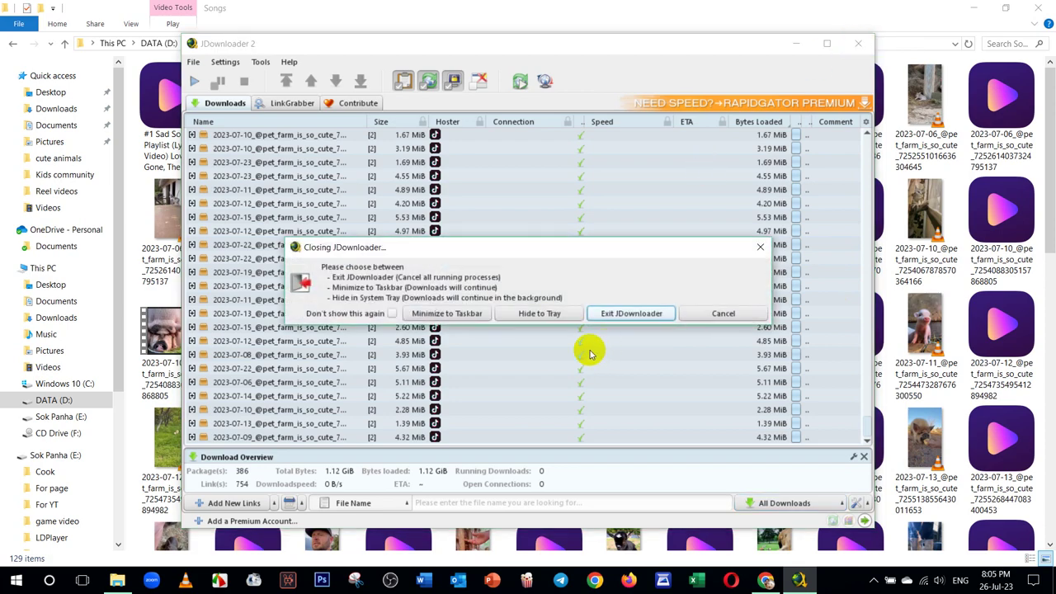
click(619, 312)
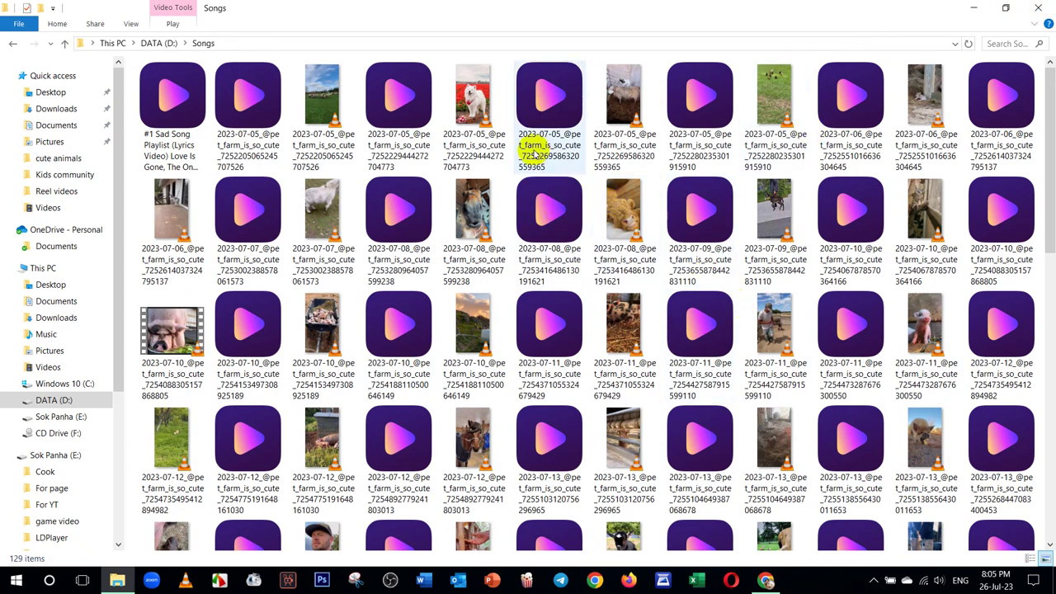
Step: Play the downloaded video of the white dog among red tulips, close the player and minimize the Songs folder window
click(479, 122)
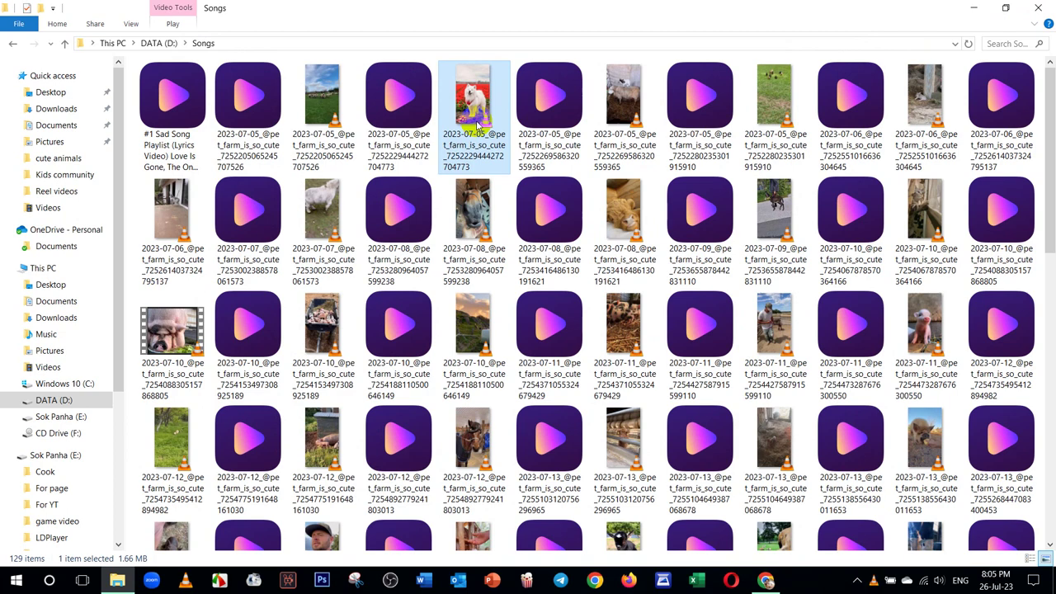
double_click(477, 122)
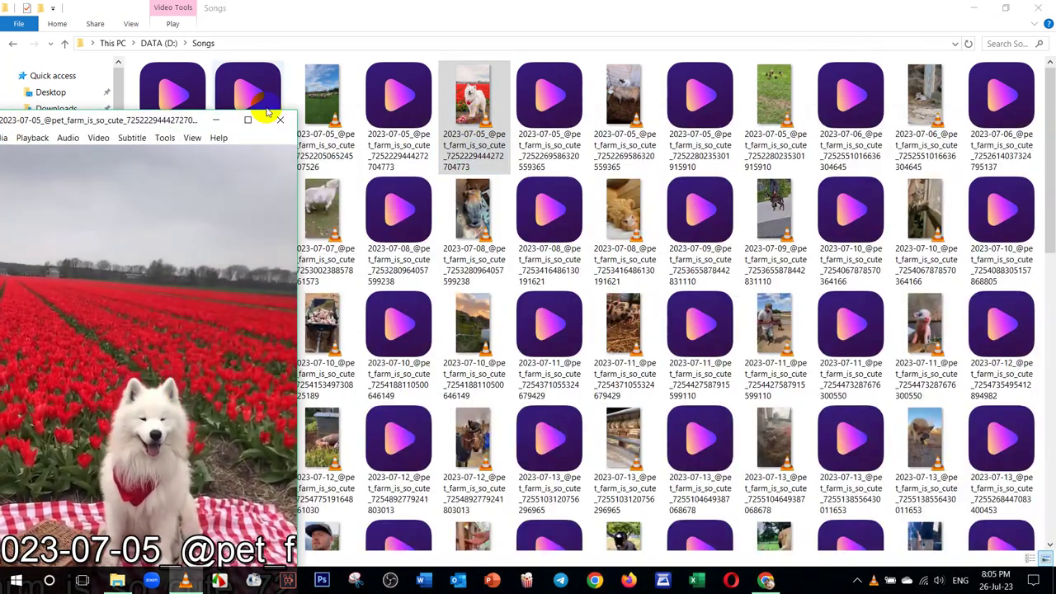
click(279, 120)
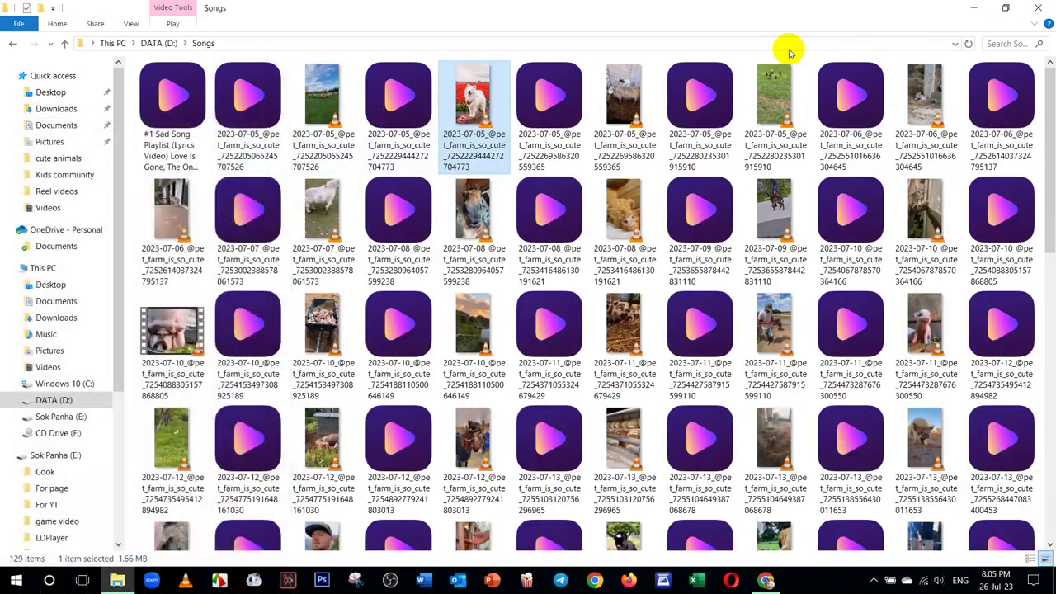
click(975, 17)
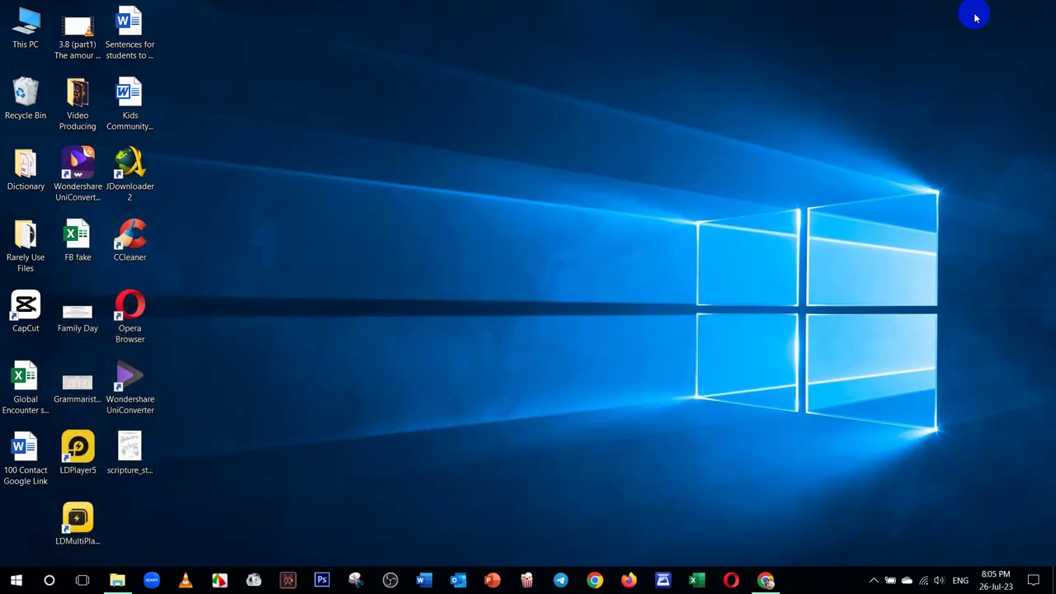